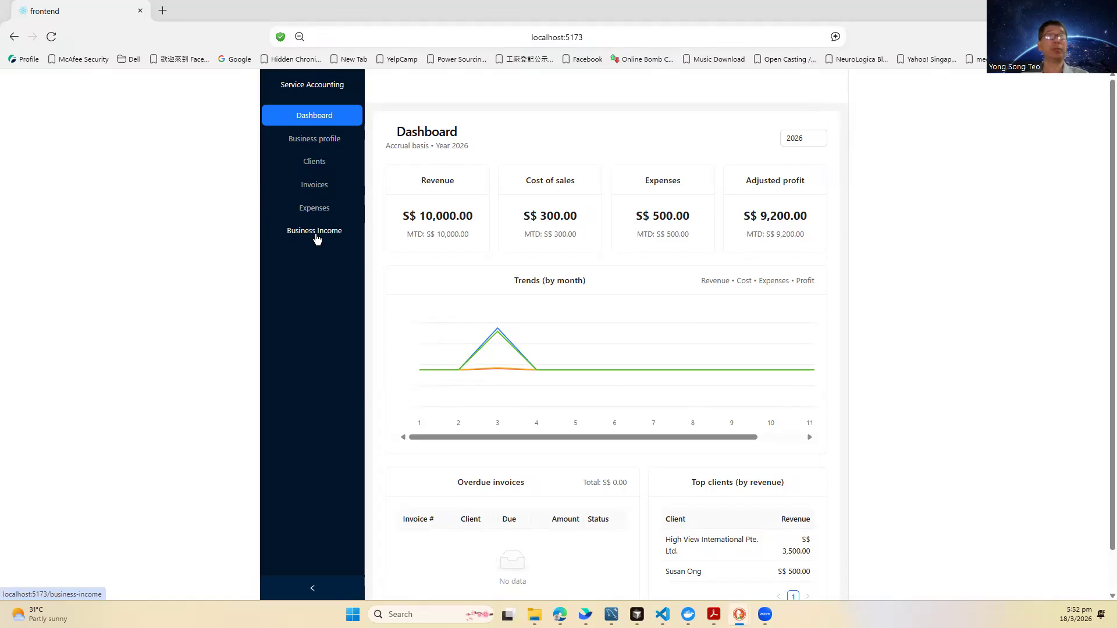
Step: Open the YA 2026 Business Income Summary showing S$ 9,700.00 gross profit and S$ 500.00 expenses
{"action": "left_click", "coordinate": [315, 232]}
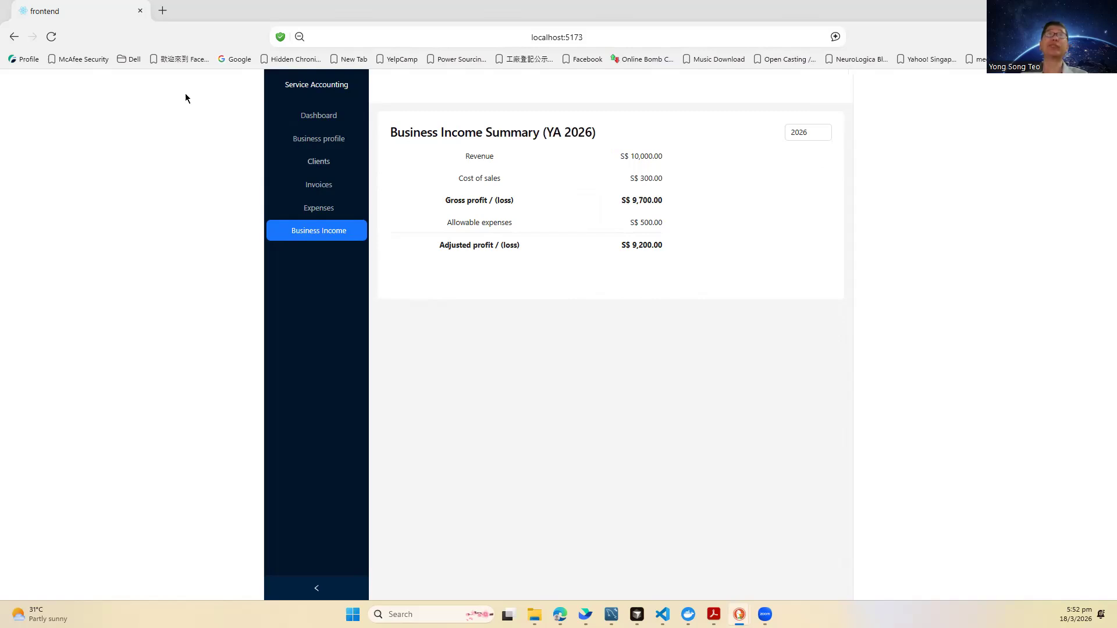
Step: Prefix the business profile's contact number with the +65- country code
{"action": "left_click", "coordinate": [307, 145]}
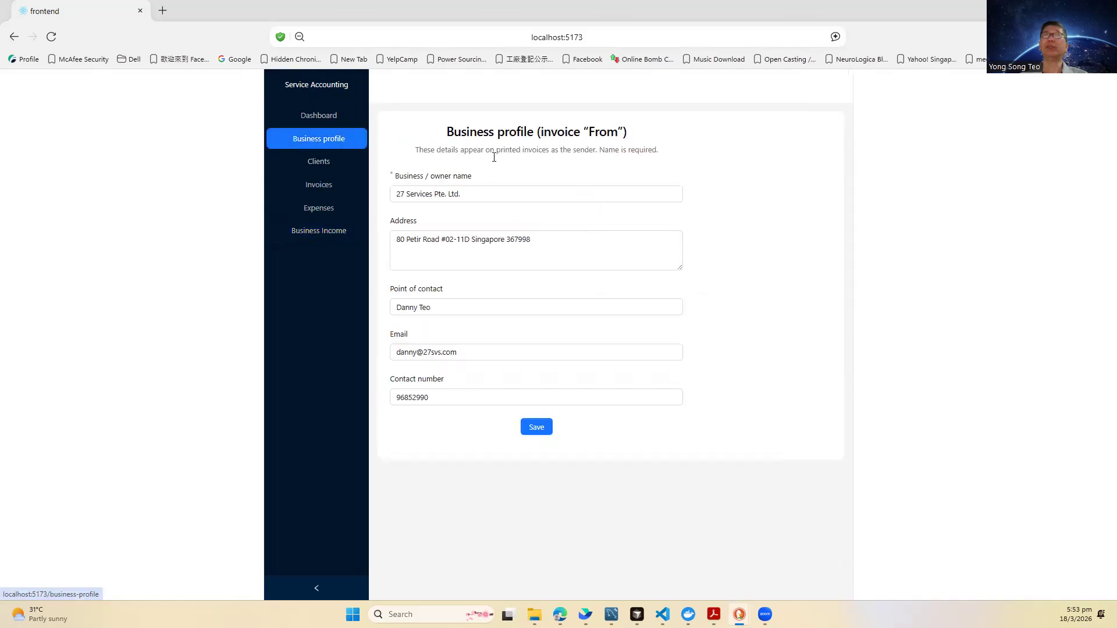
{"action": "left_click", "coordinate": [501, 195]}
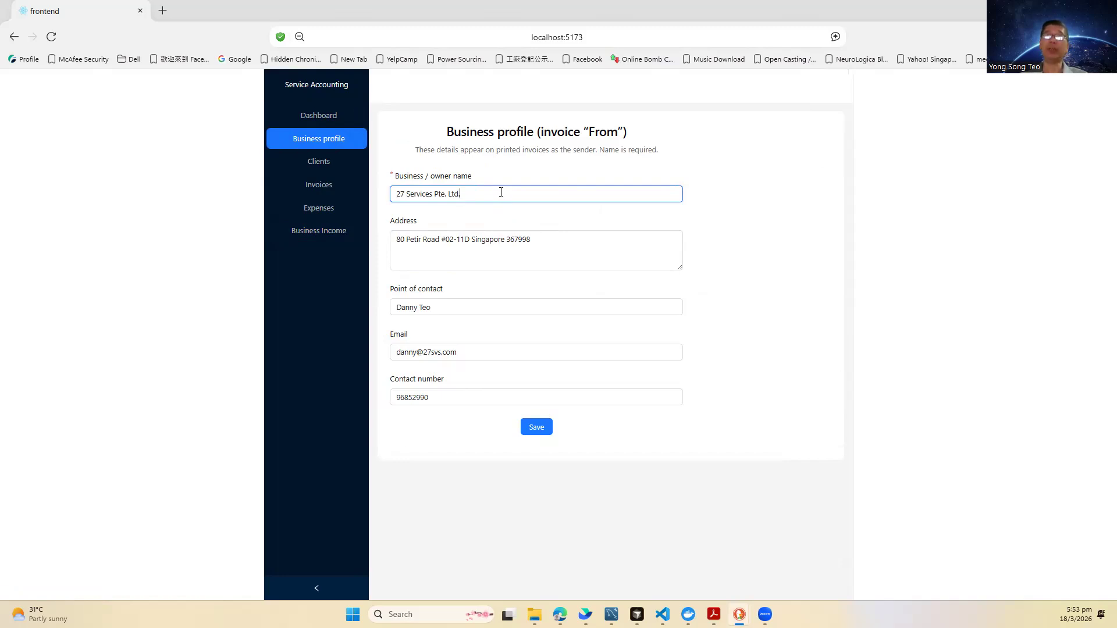
{"action": "left_click", "coordinate": [569, 245]}
{"action": "left_click", "coordinate": [443, 305]}
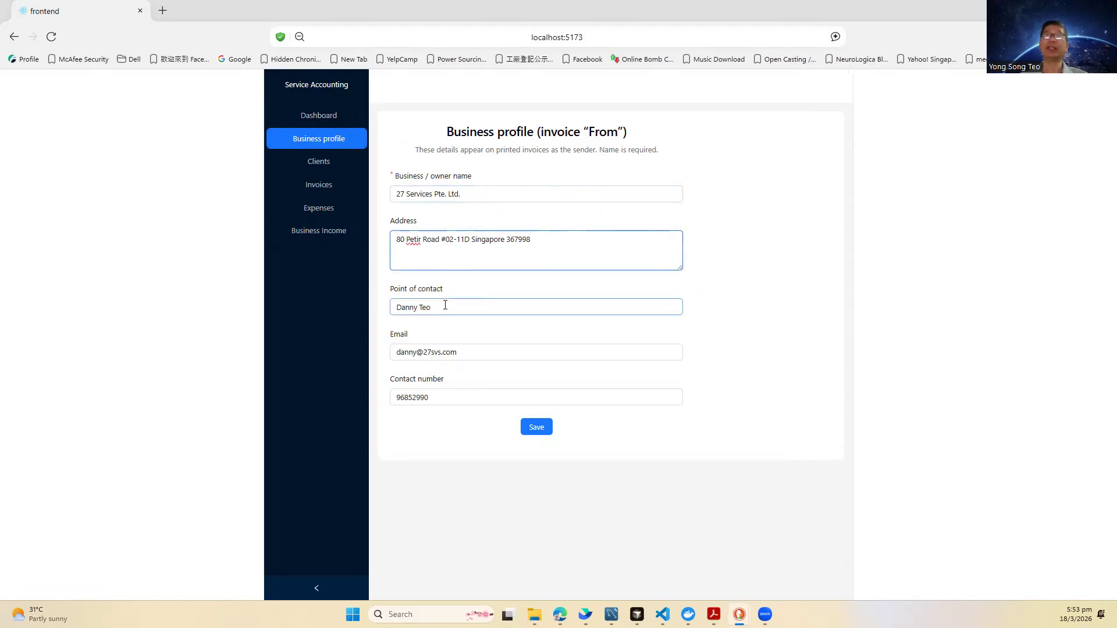
{"action": "left_click", "coordinate": [486, 353]}
{"action": "left_click", "coordinate": [461, 400]}
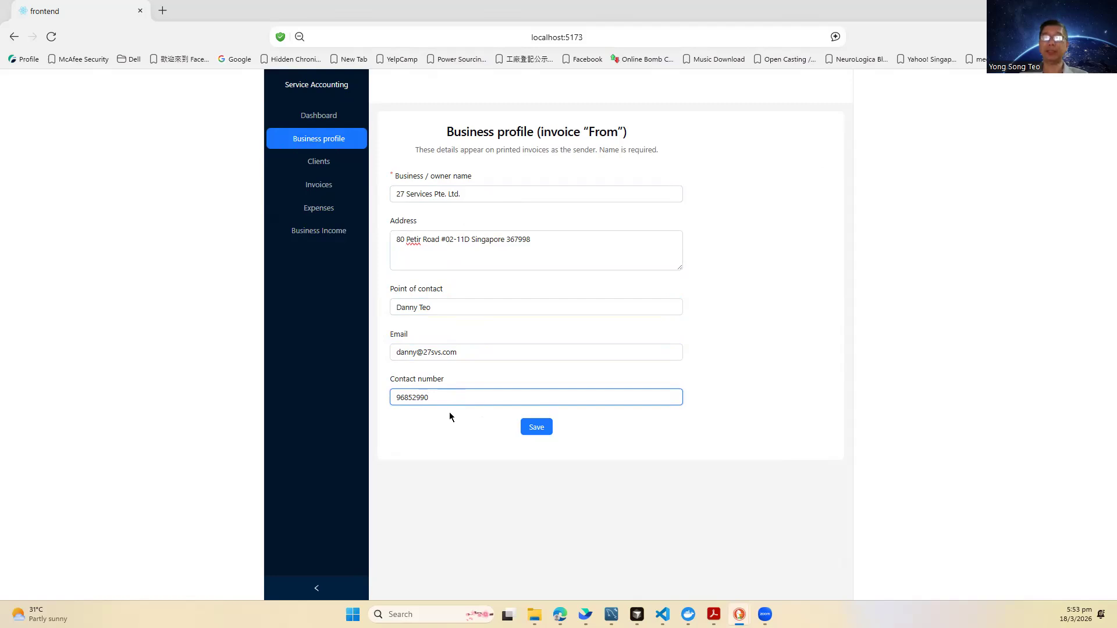
{"action": "key", "text": "Home"}
{"action": "type", "text": "+65"}
{"action": "type", "text": "-"}
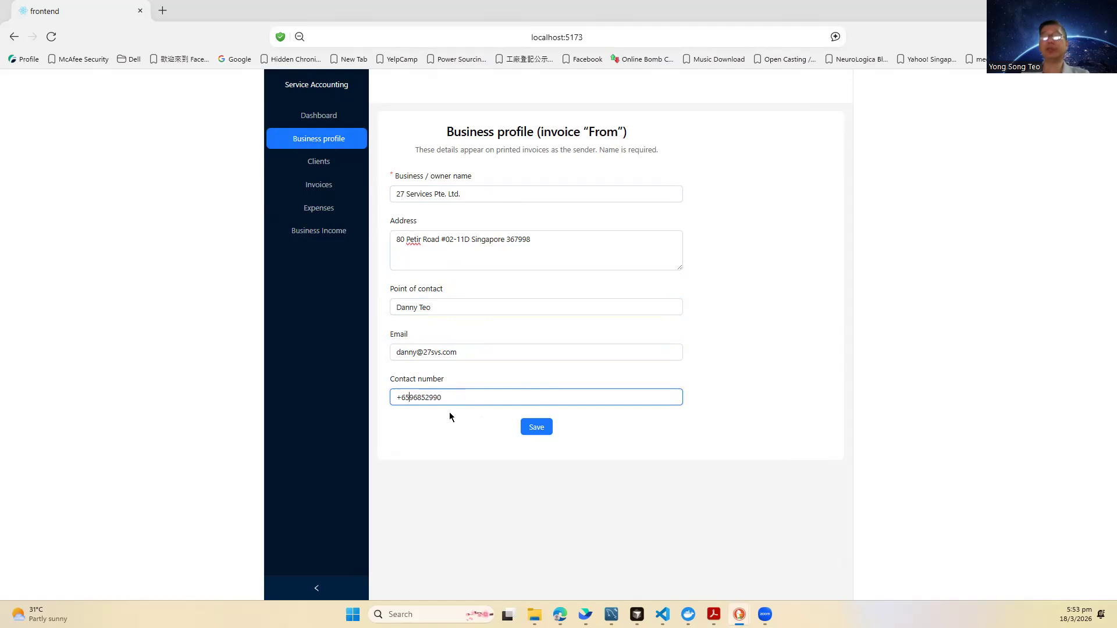
Step: Save the updated business profile and go to the Clients page
{"action": "left_click", "coordinate": [539, 430]}
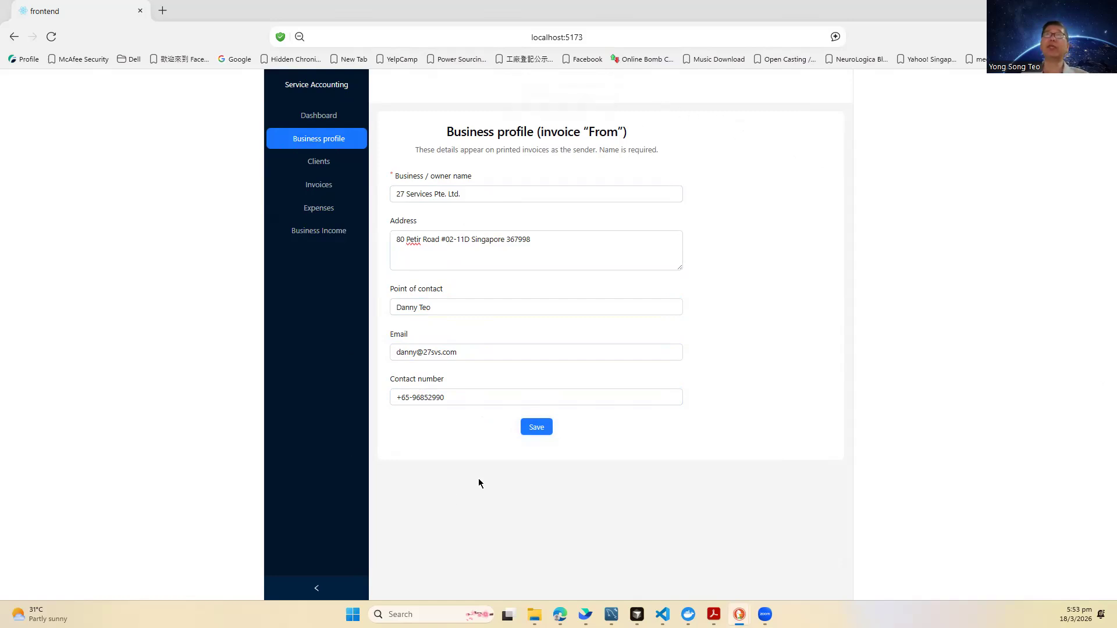
{"action": "left_click", "coordinate": [495, 255]}
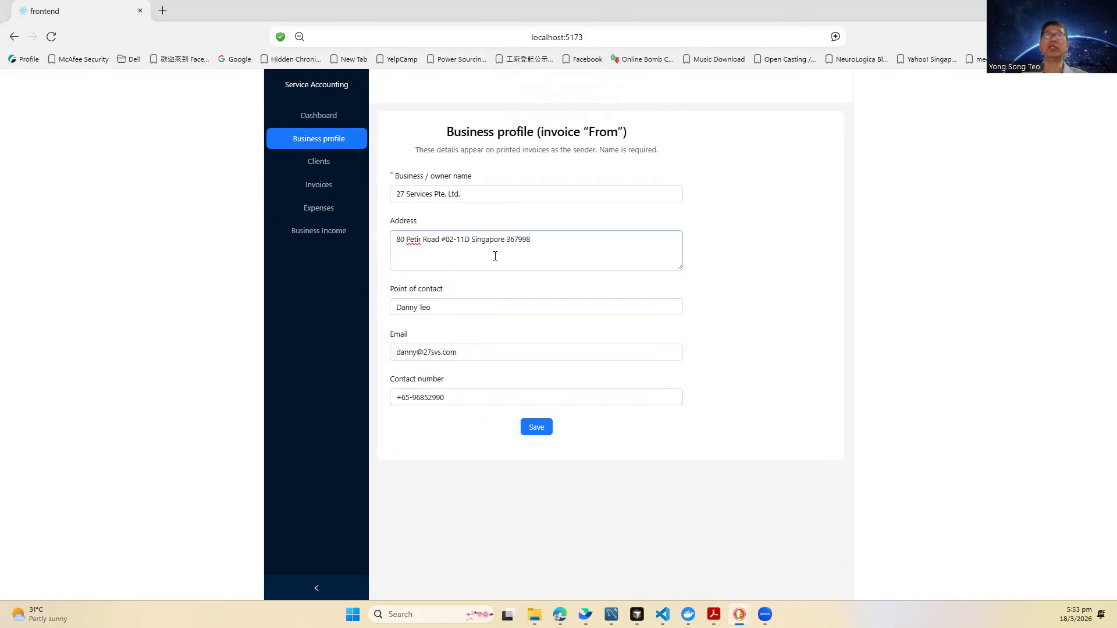
{"action": "left_click", "coordinate": [327, 166]}
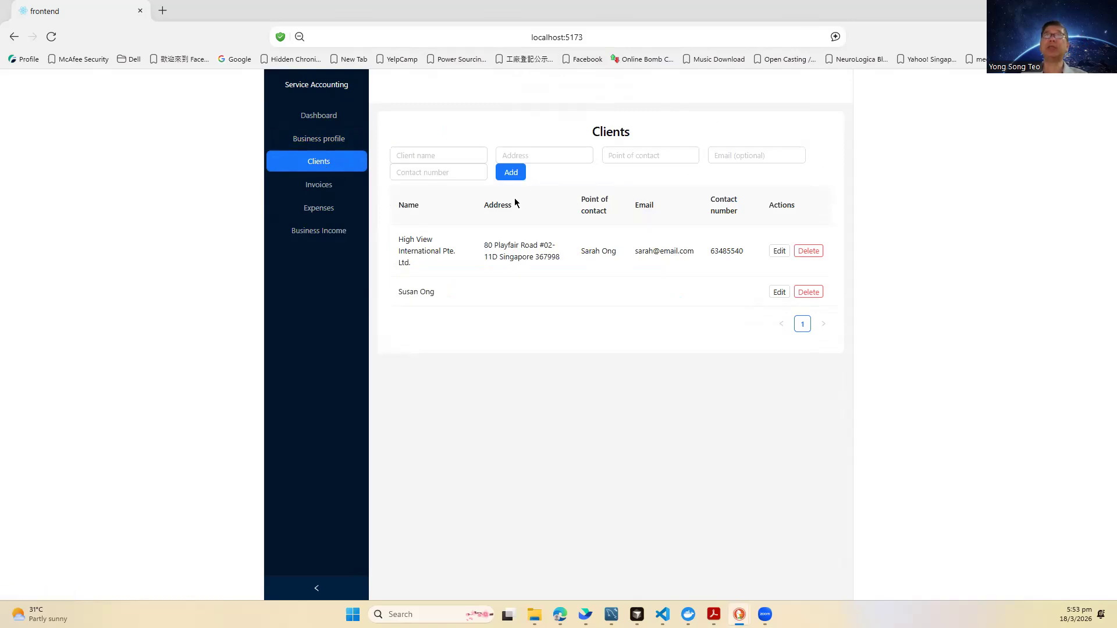
Step: Add a third client with the client's name, postal address, point of contact, e-mail and contact number
{"action": "left_click", "coordinate": [446, 158]}
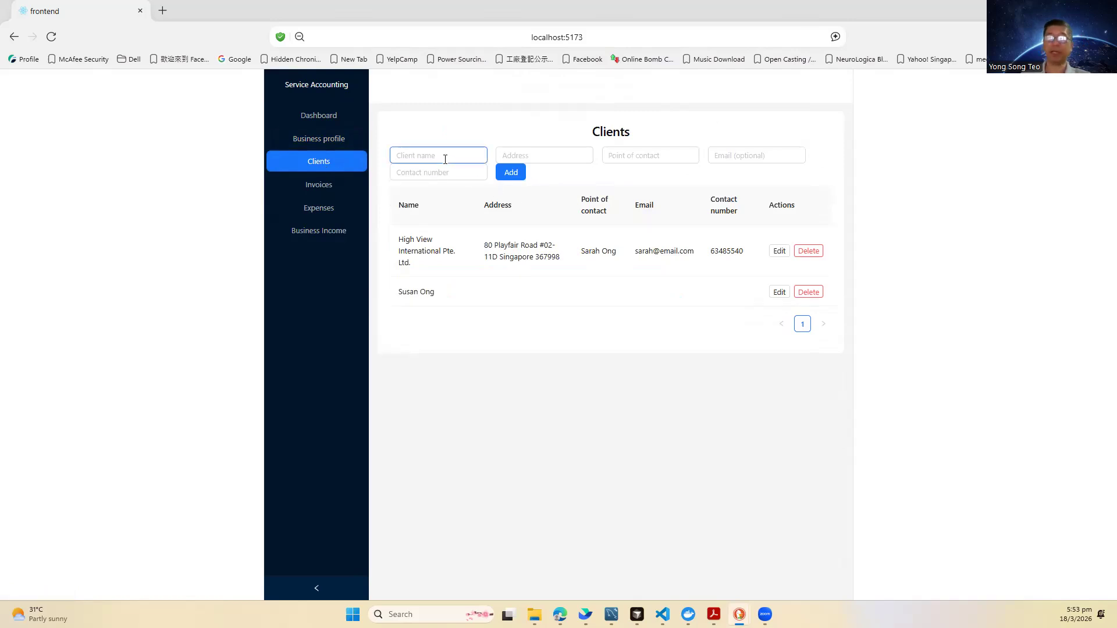
{"action": "type", "text": "Mr Teo"}
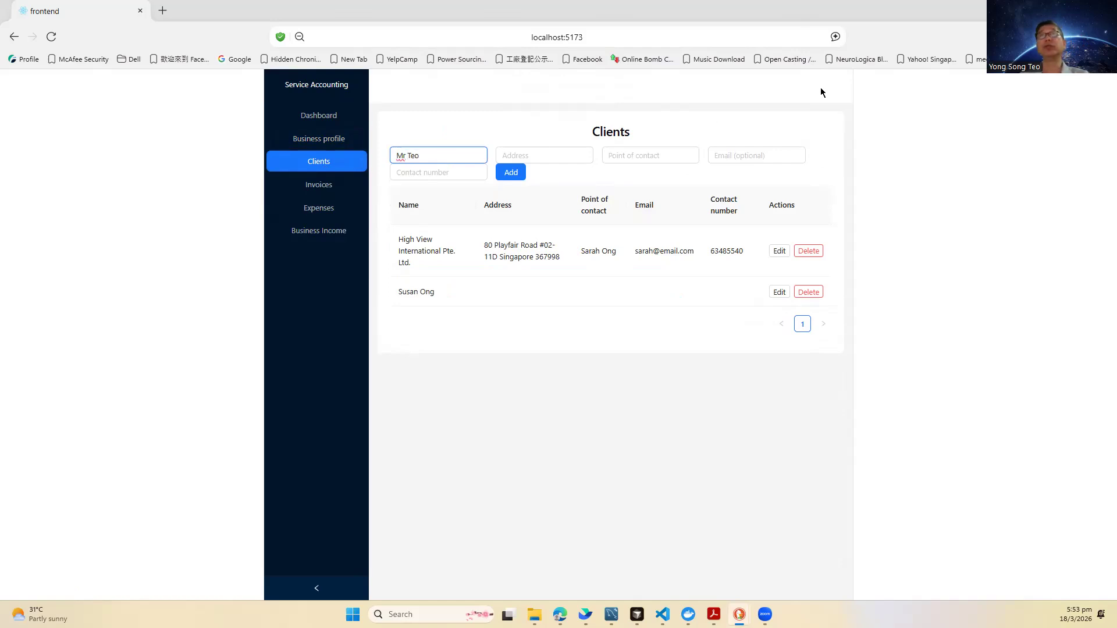
{"action": "left_click", "coordinate": [512, 159]}
{"action": "type", "text": "123 Sim"}
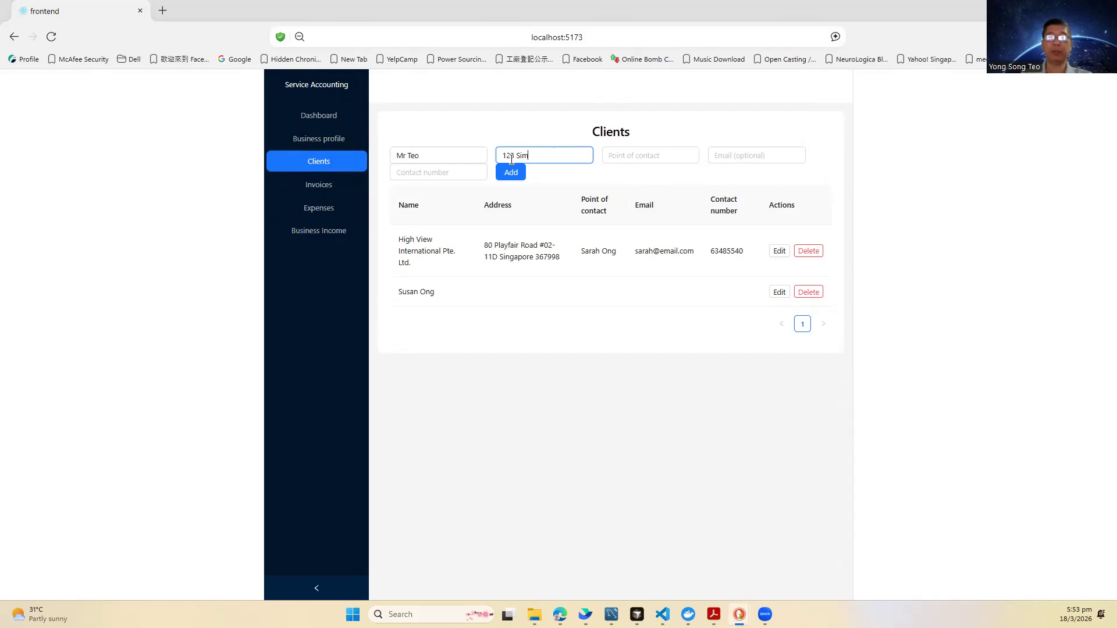
{"action": "type", "text": "ple Road"}
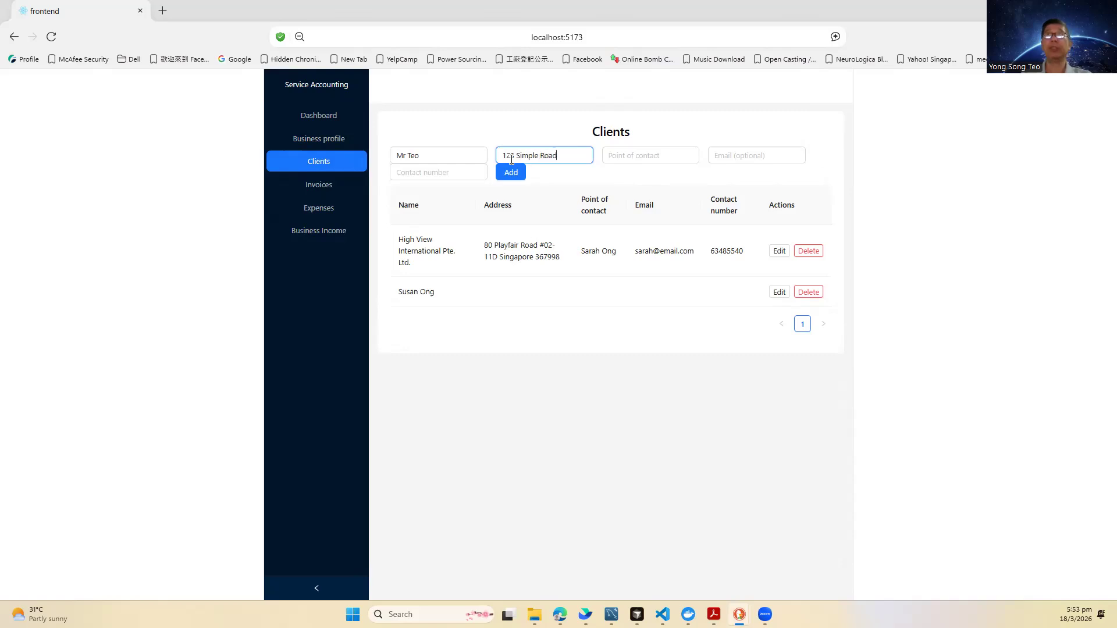
{"action": "type", "text": " Singapore"}
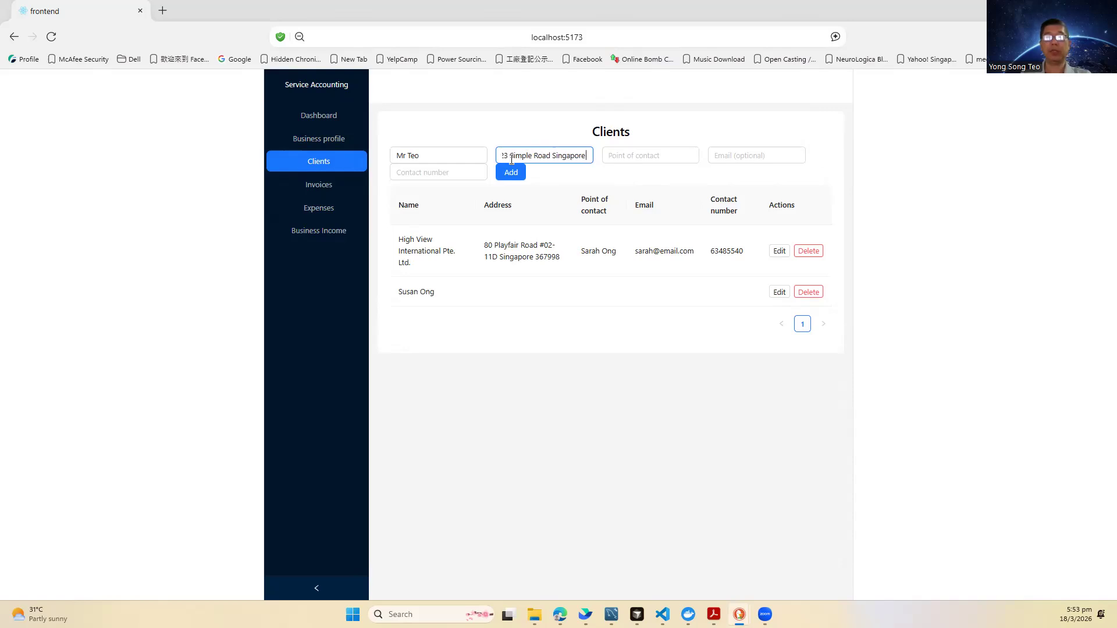
{"action": "type", "text": " 123456"}
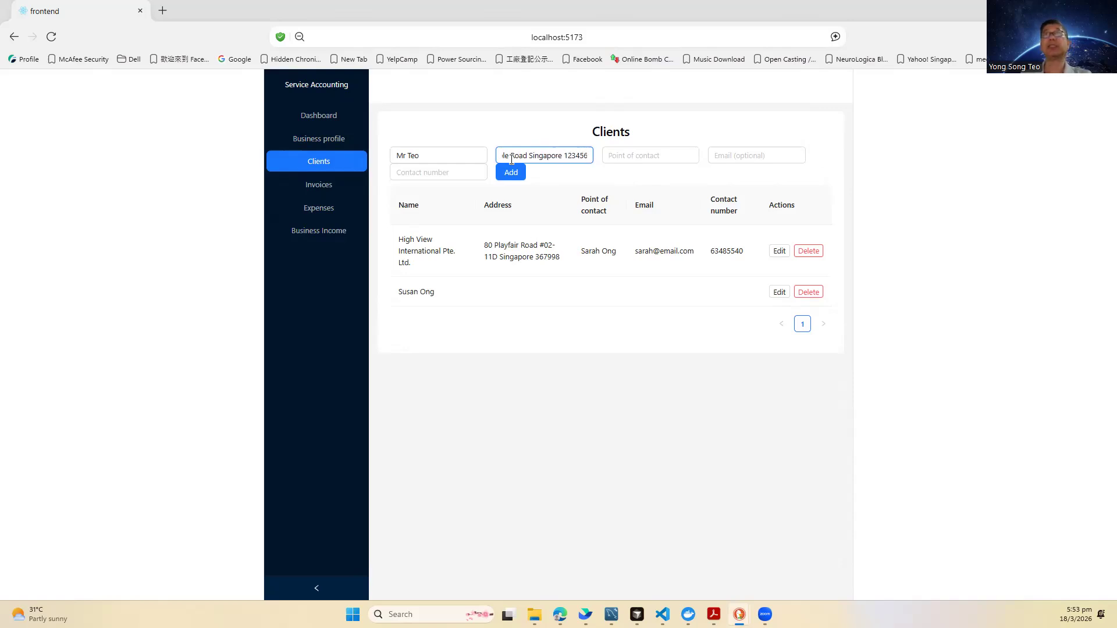
{"action": "left_click", "coordinate": [634, 158]}
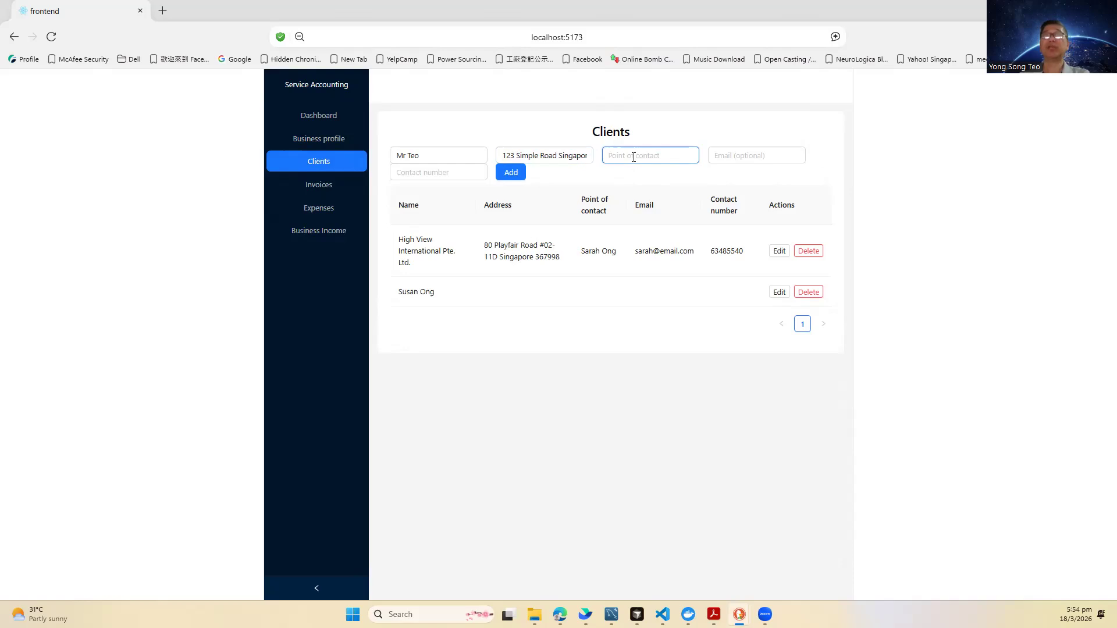
{"action": "type", "text": "Mr Teo"}
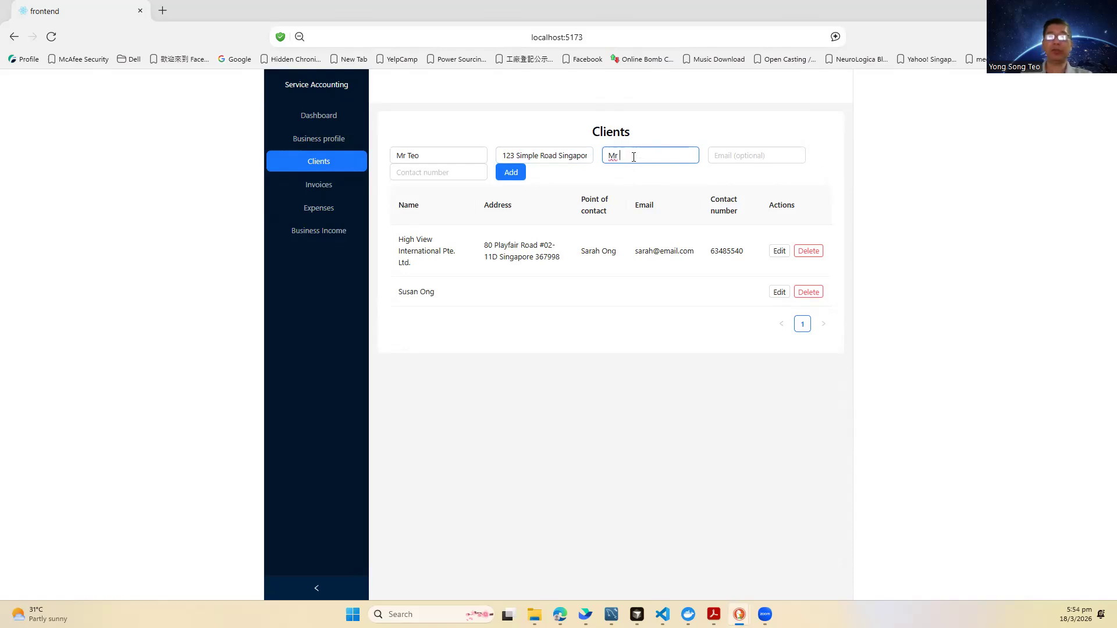
{"action": "left_click", "coordinate": [727, 156]}
{"action": "left_click", "coordinate": [452, 175]}
{"action": "type", "text": "876"}
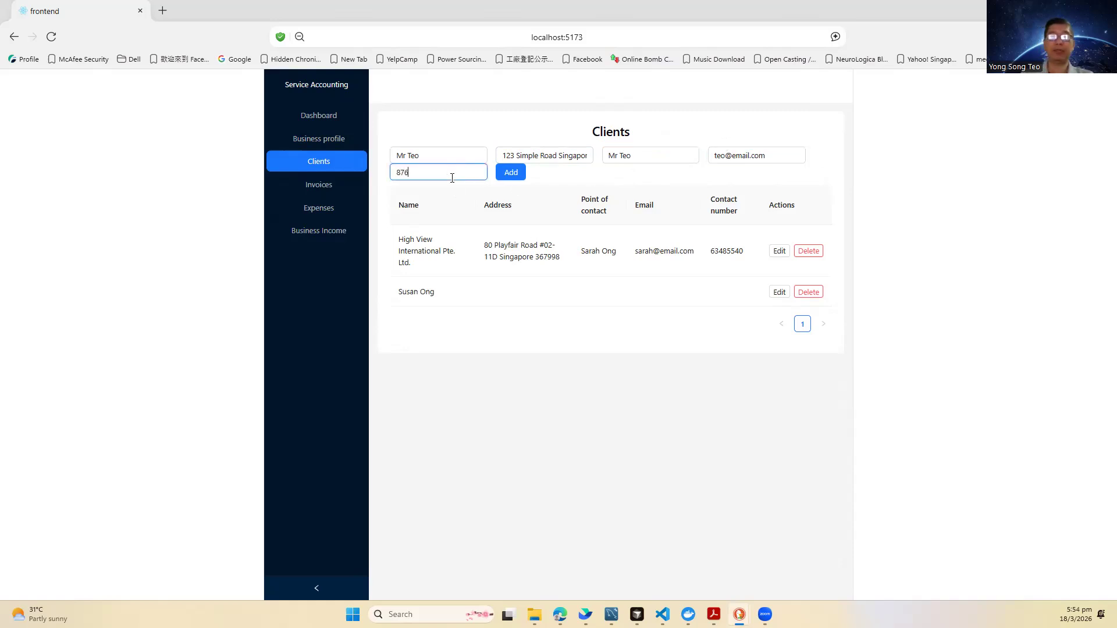
{"action": "type", "text": "54321"}
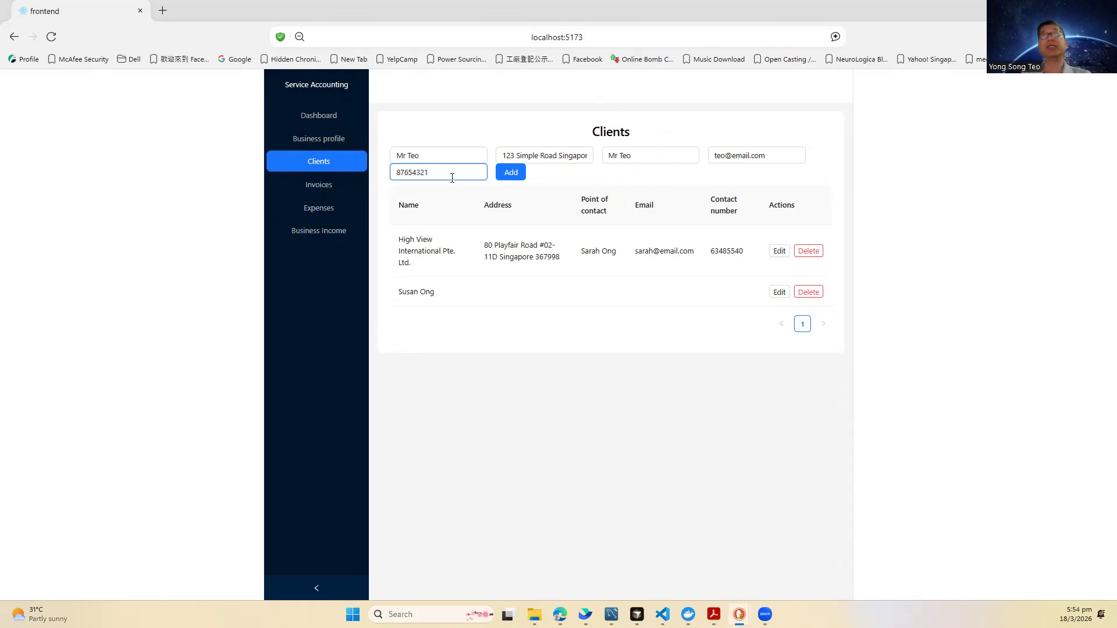
{"action": "left_click", "coordinate": [522, 178]}
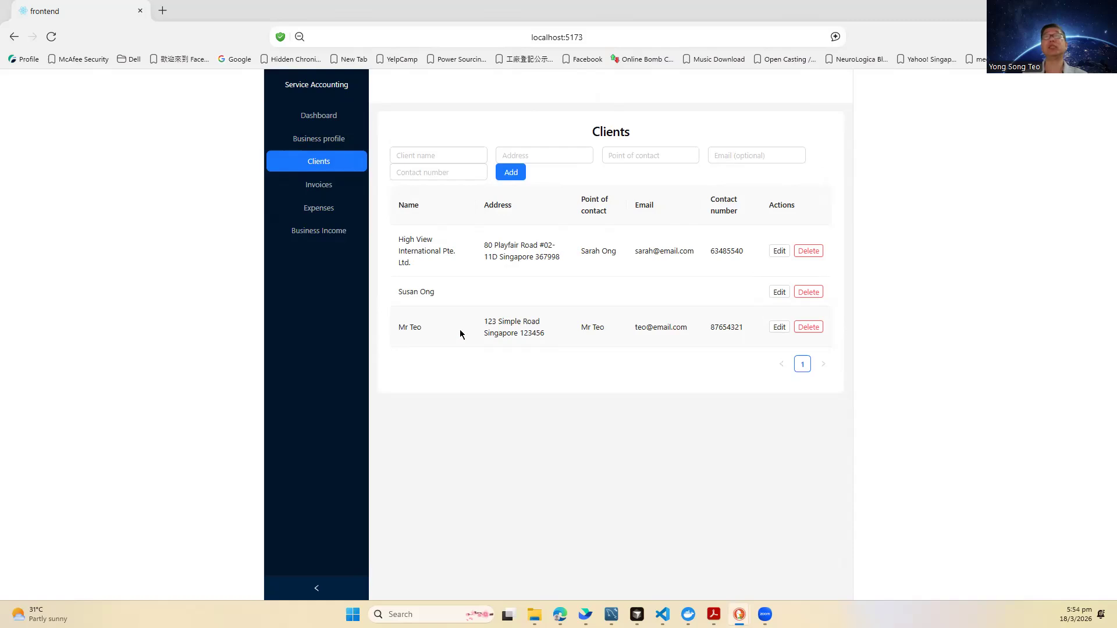
{"action": "left_click", "coordinate": [323, 193]}
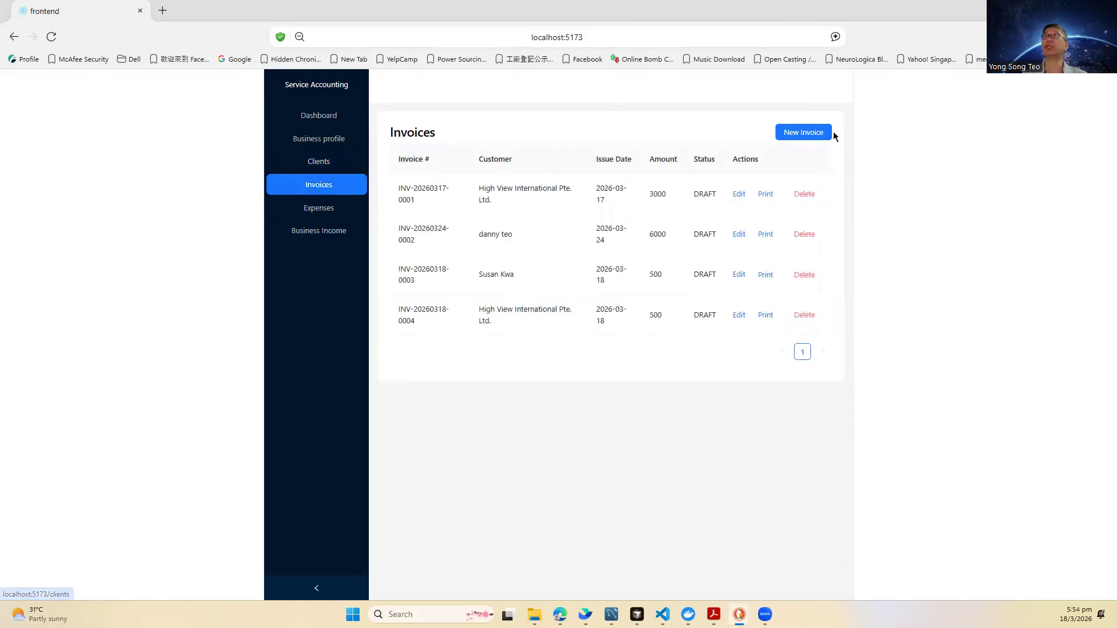
Step: Start an invoice for the new client, issued 2026-03-18, due 2026-04-01, in SGD
{"action": "left_click", "coordinate": [783, 135]}
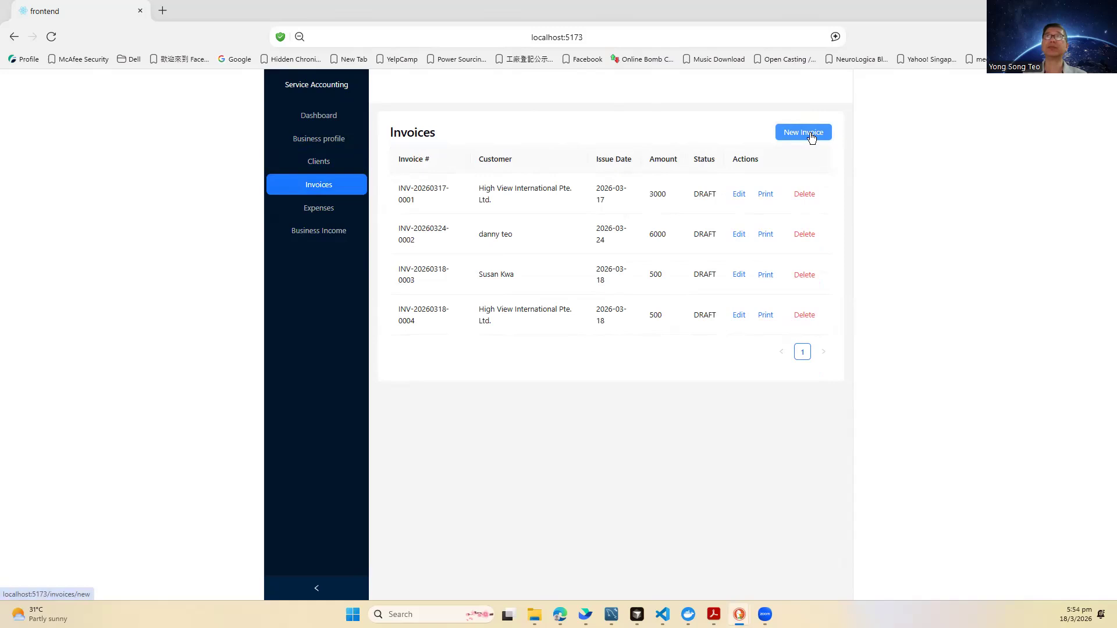
{"action": "left_click", "coordinate": [811, 133]}
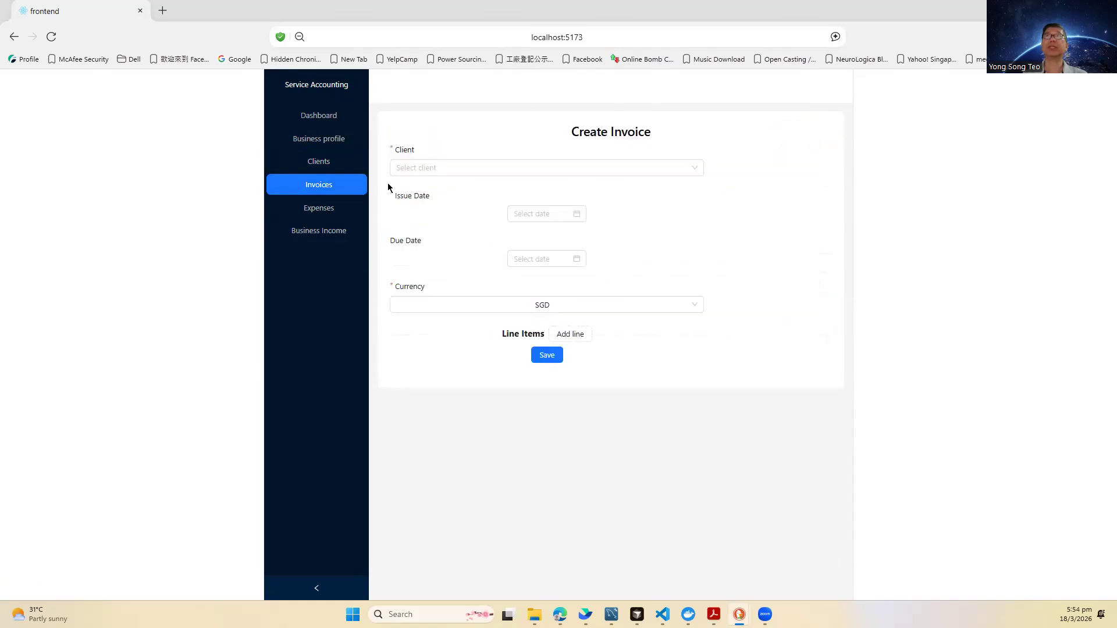
{"action": "left_click", "coordinate": [410, 168]}
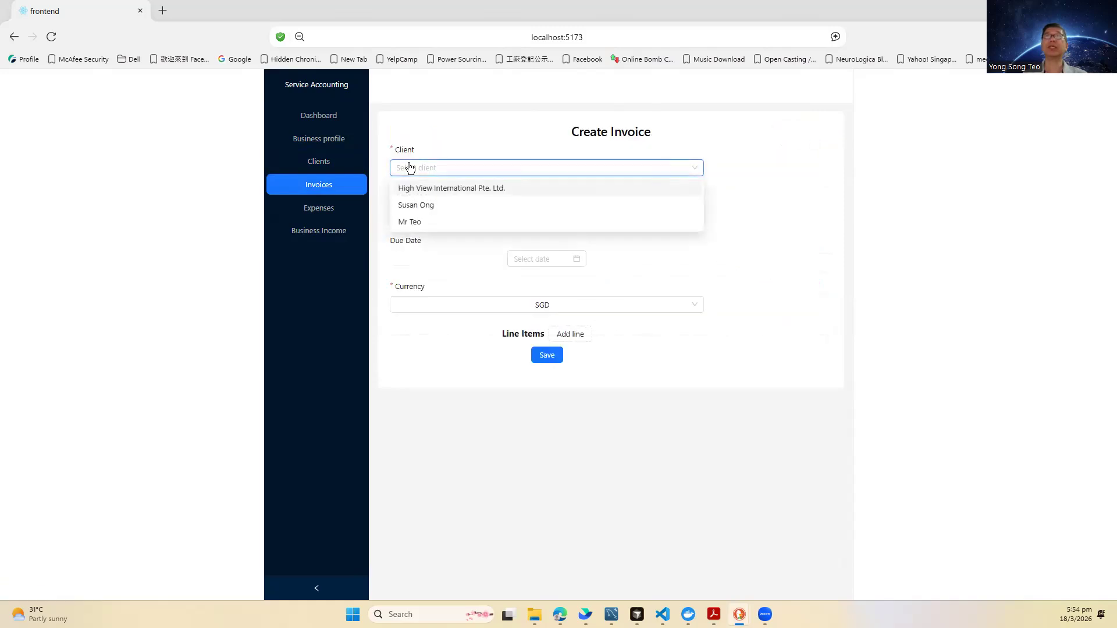
{"action": "left_click", "coordinate": [413, 224]}
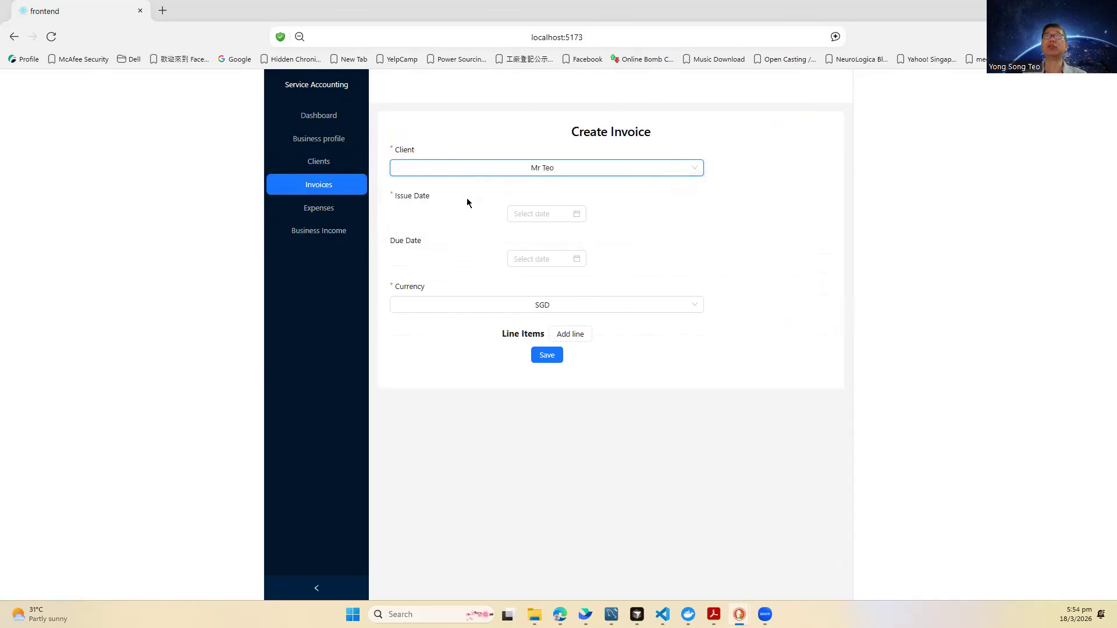
{"action": "left_click", "coordinate": [568, 214]}
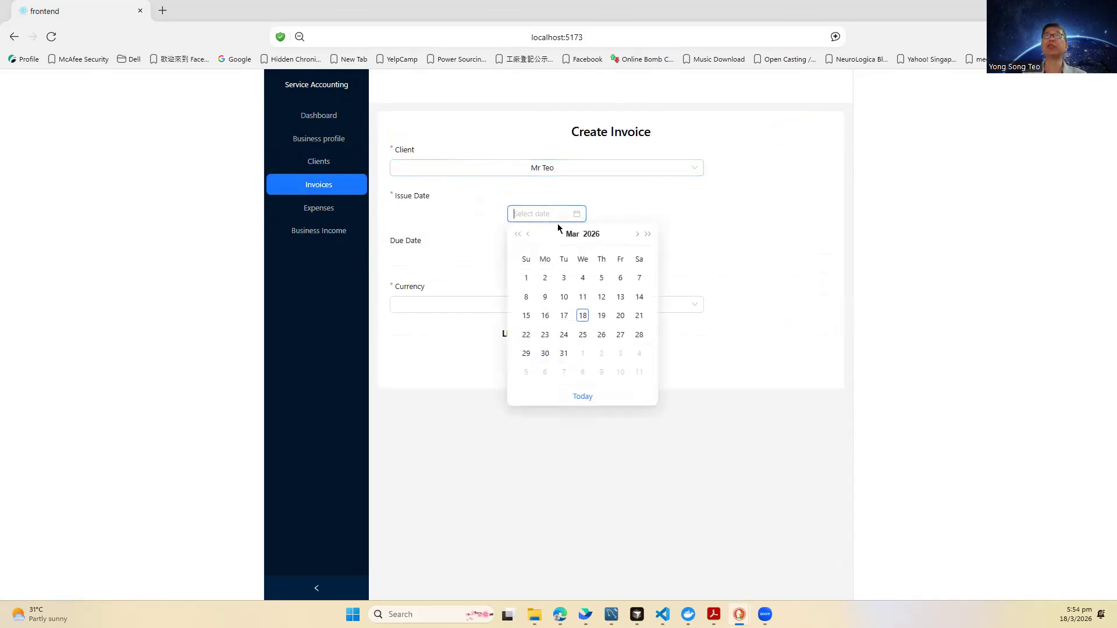
{"action": "left_click", "coordinate": [583, 316]}
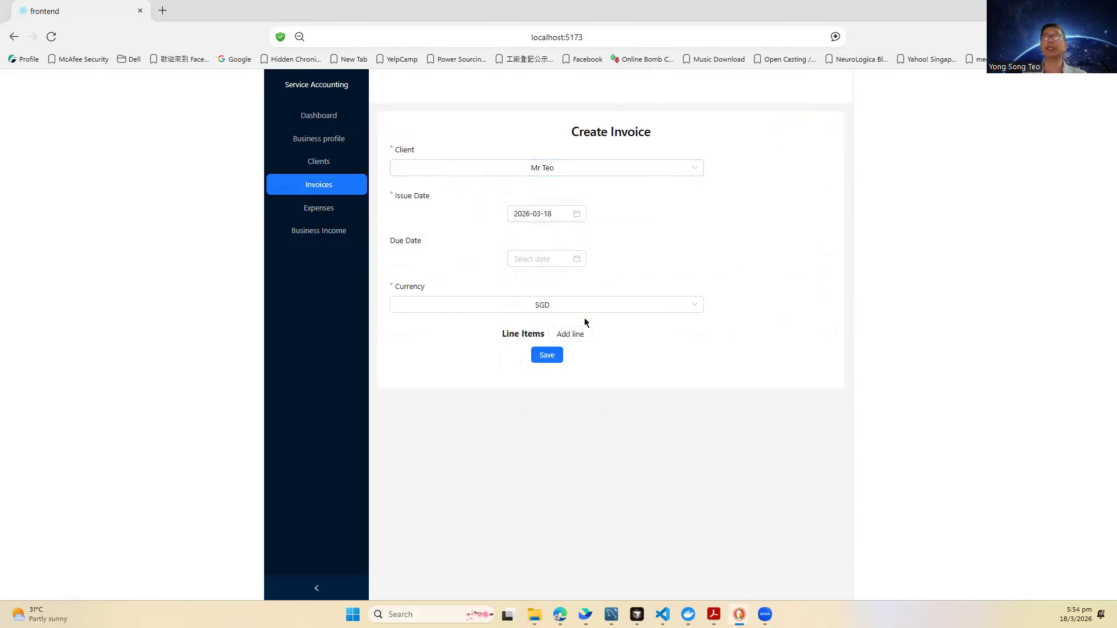
{"action": "left_click", "coordinate": [574, 265]}
{"action": "left_click", "coordinate": [582, 398]}
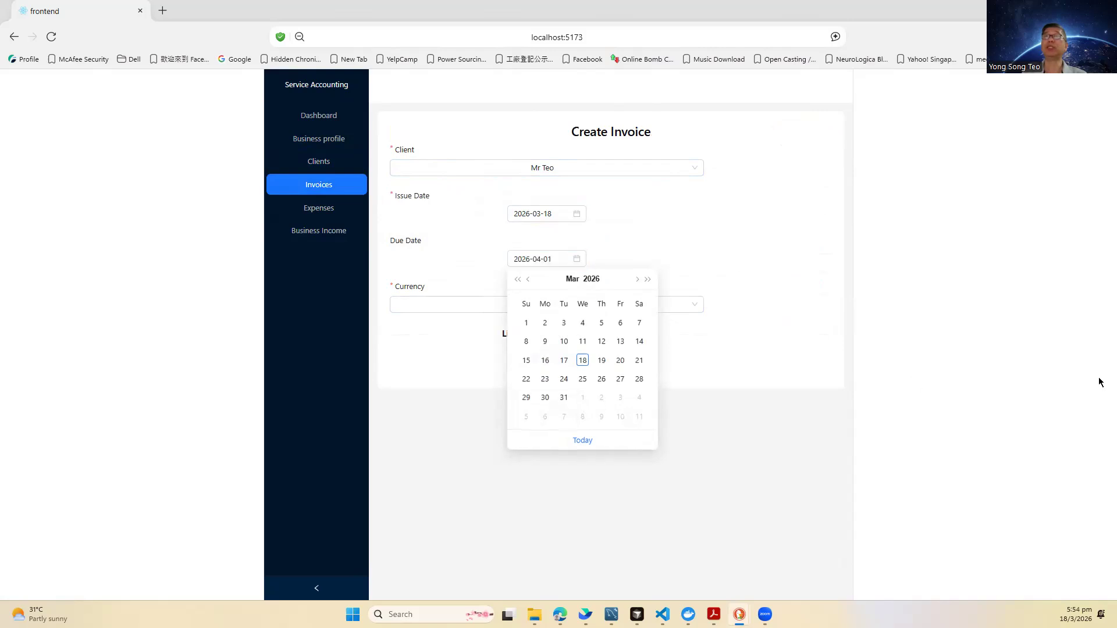
{"action": "left_click", "coordinate": [1099, 381]}
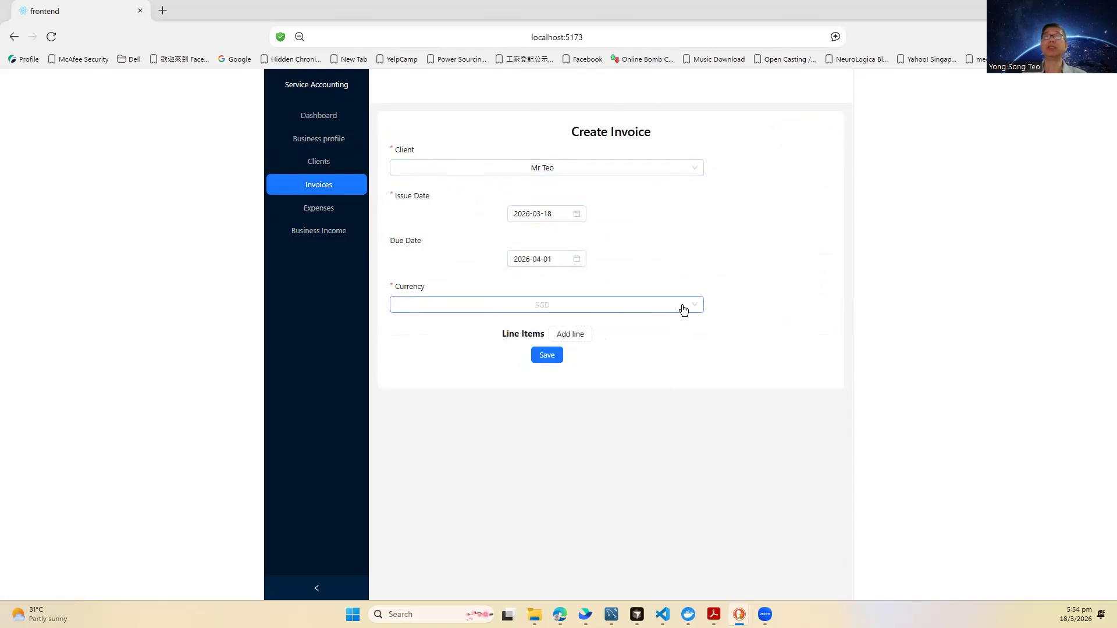
{"action": "left_click", "coordinate": [683, 309]}
{"action": "left_click", "coordinate": [722, 299]}
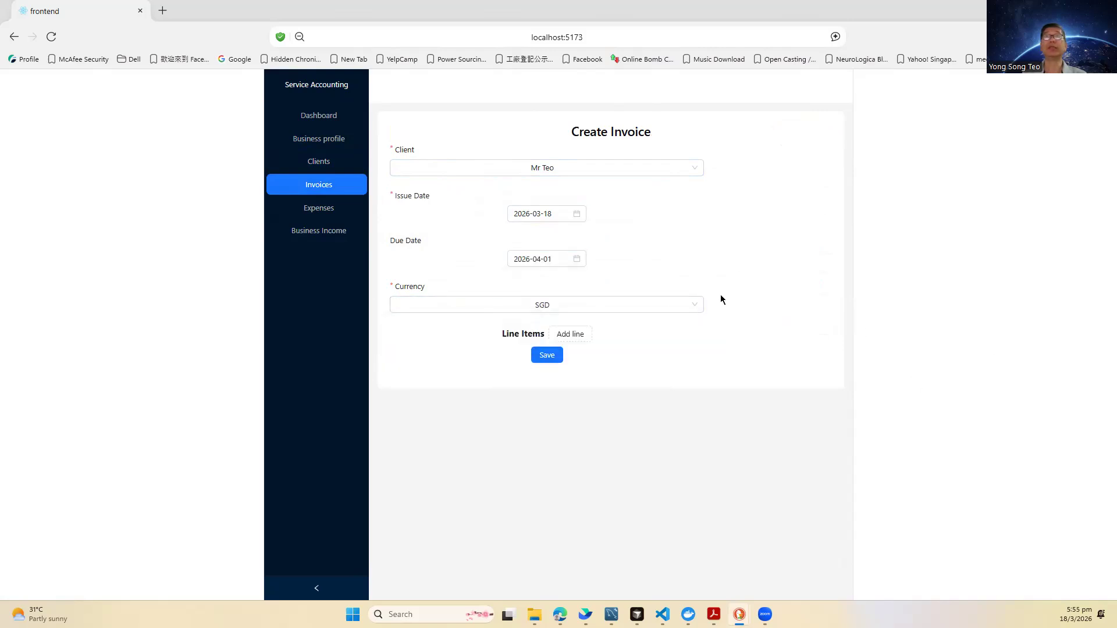
Step: Add a Consultancy Service line of 1 × 1500 and save the invoice
{"action": "left_click", "coordinate": [570, 337]}
{"action": "left_click", "coordinate": [414, 356]}
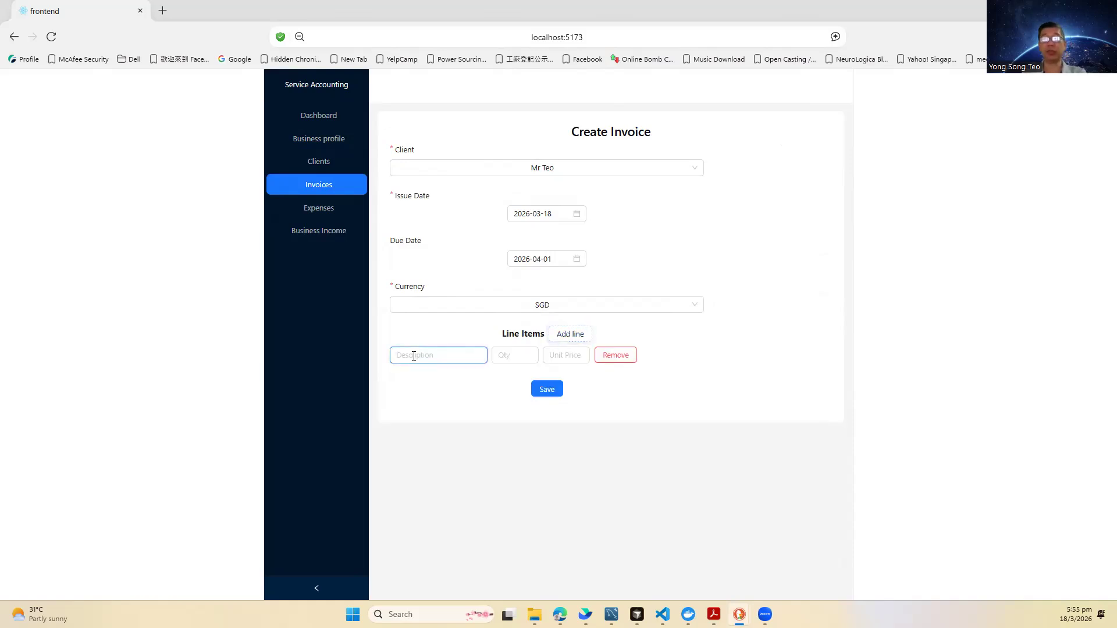
{"action": "type", "text": "Consultan"}
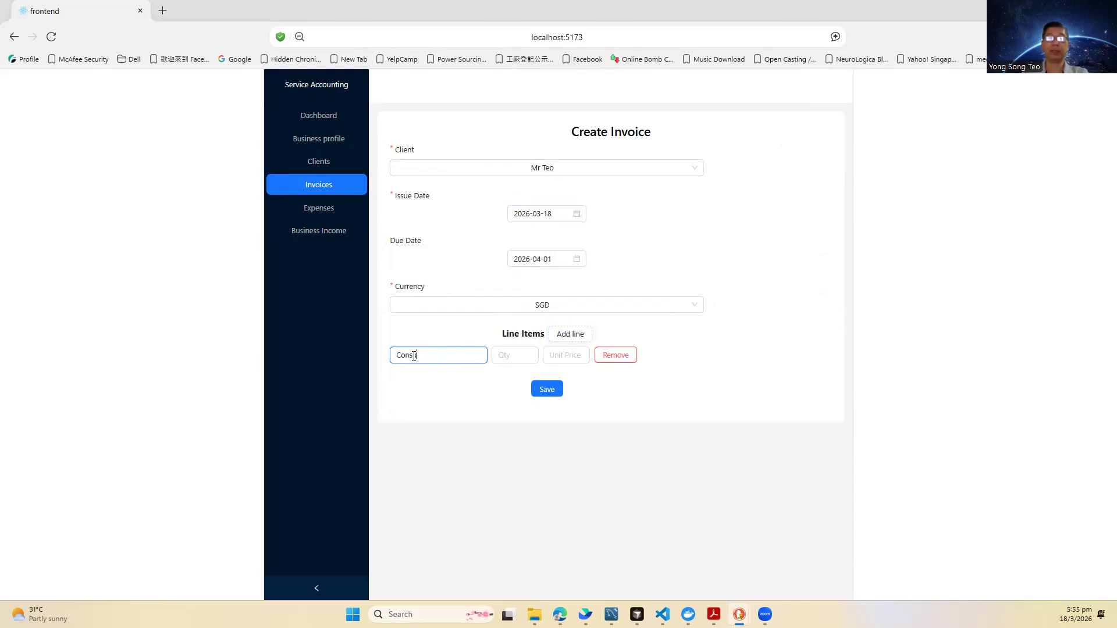
{"action": "type", "text": "cy Service"}
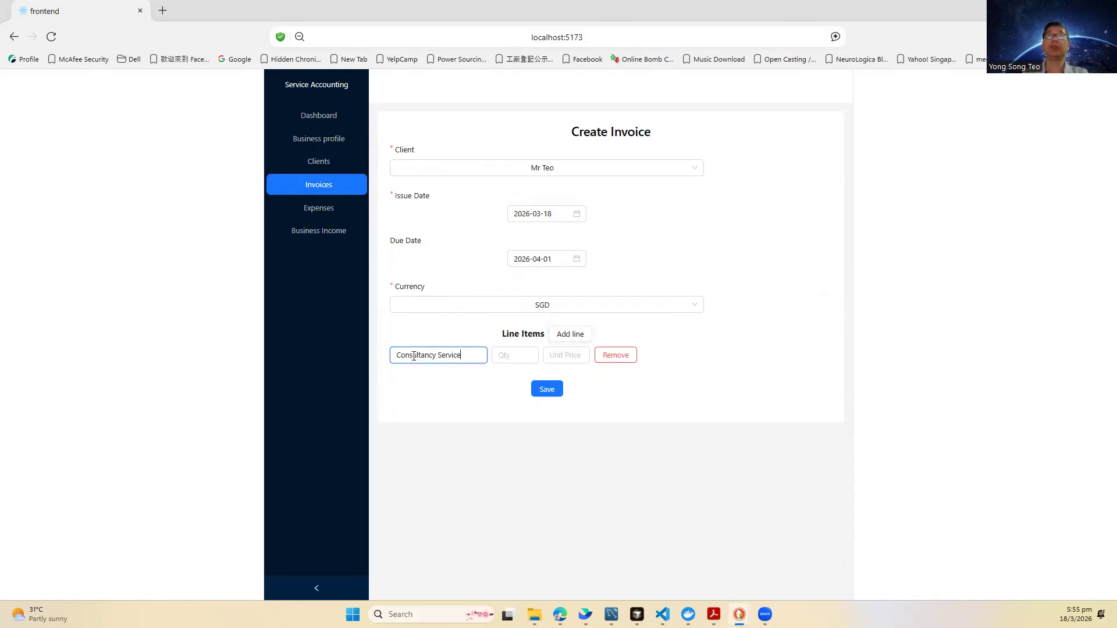
{"action": "left_click", "coordinate": [512, 353]}
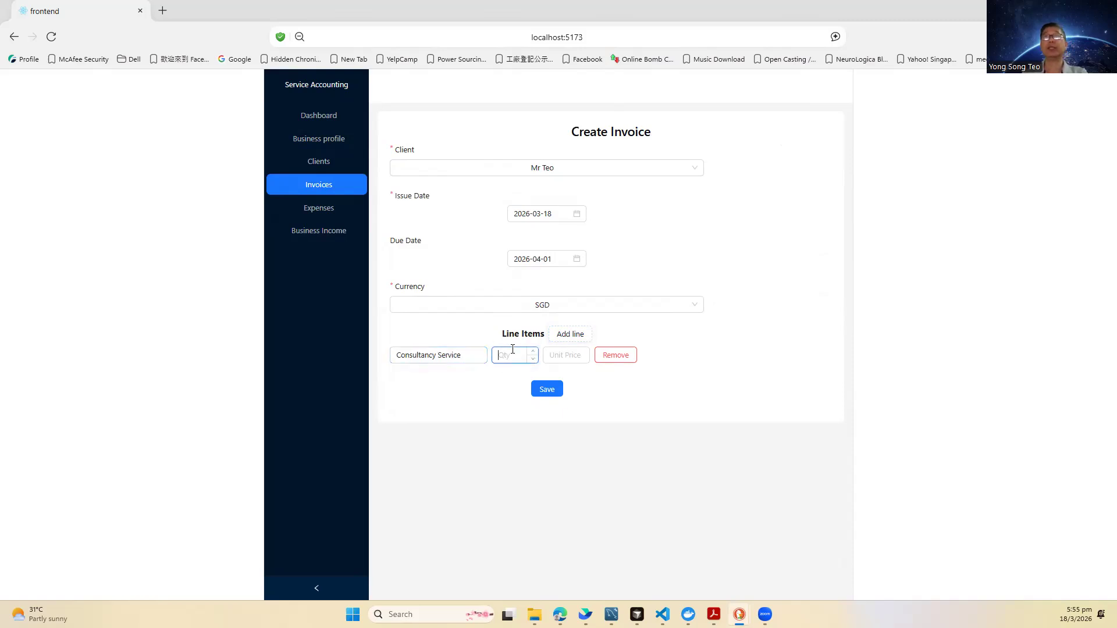
{"action": "type", "text": "1"}
{"action": "left_click", "coordinate": [578, 354]}
{"action": "type", "text": "1"}
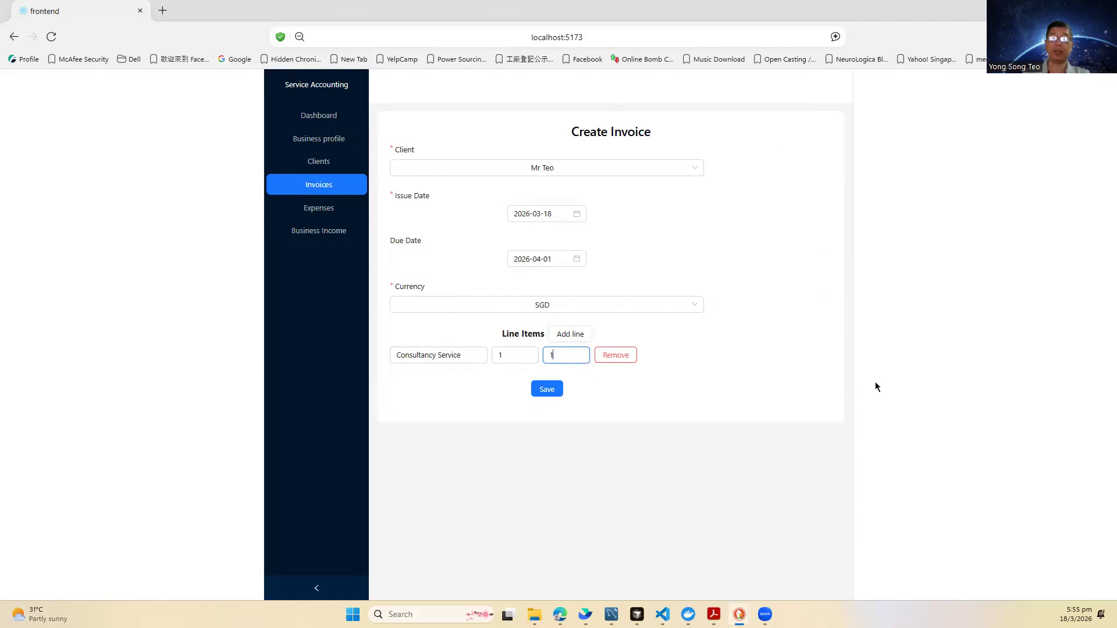
{"action": "type", "text": "500"}
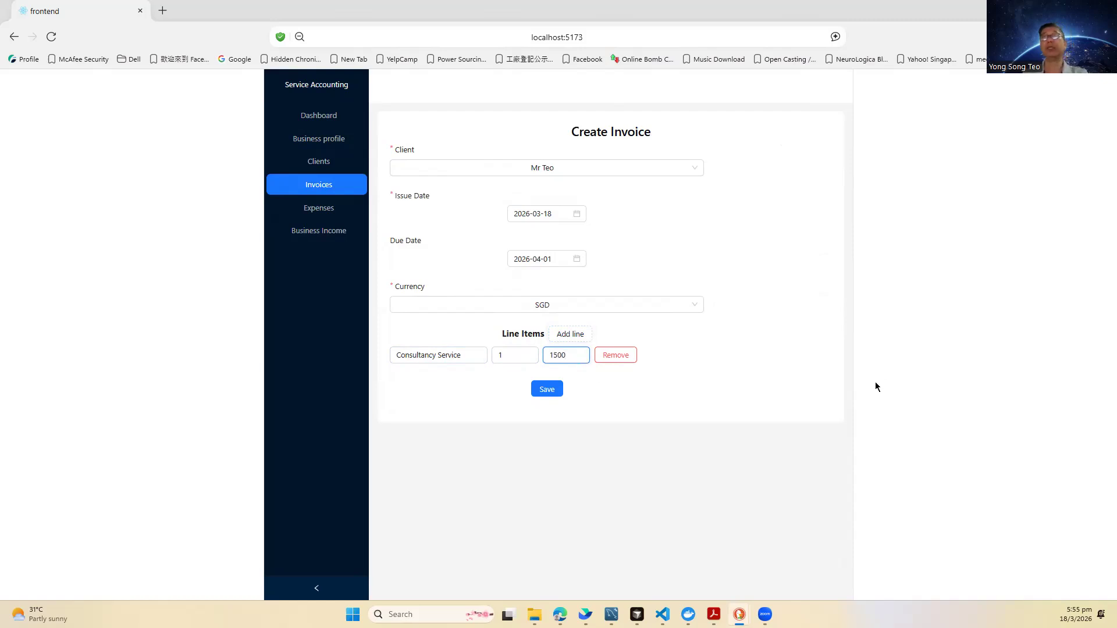
{"action": "left_click", "coordinate": [554, 392]}
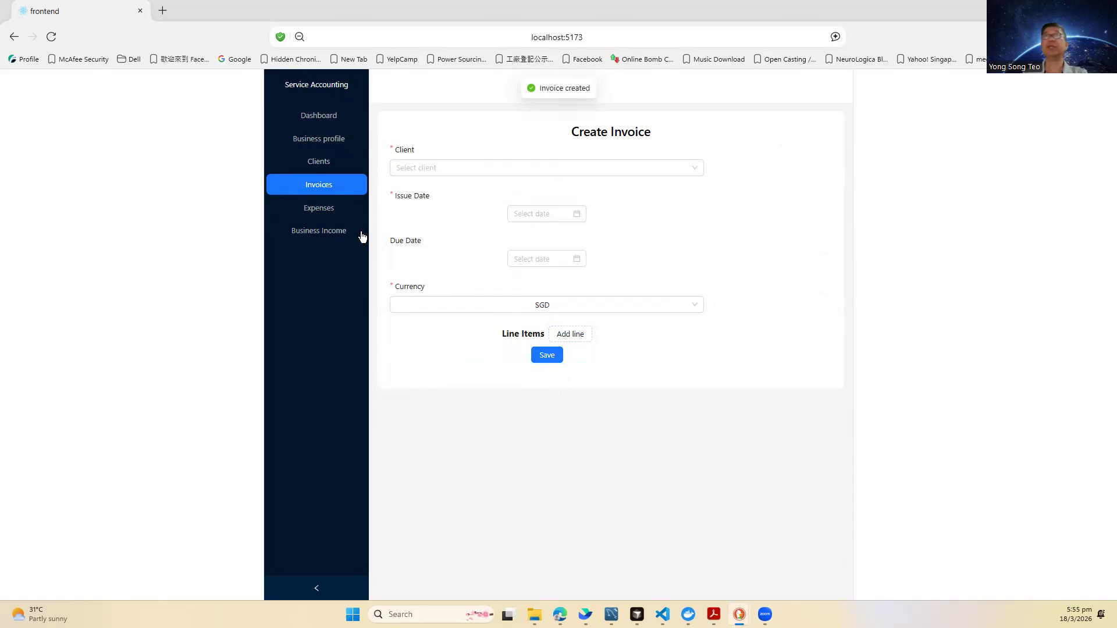
{"action": "left_click", "coordinate": [307, 185]}
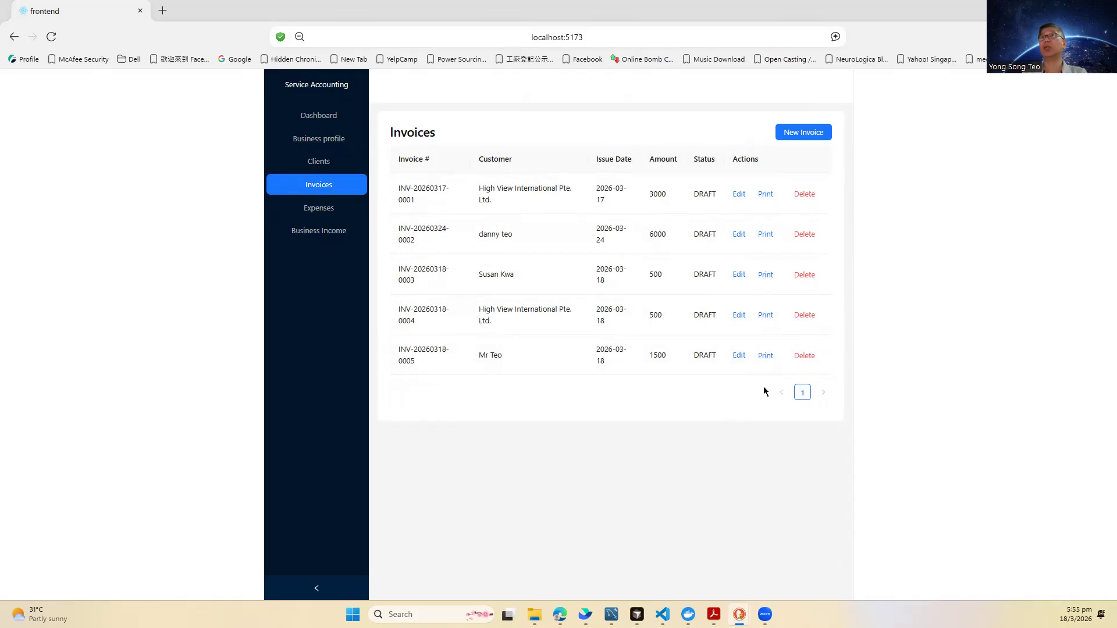
{"action": "left_click", "coordinate": [740, 355]}
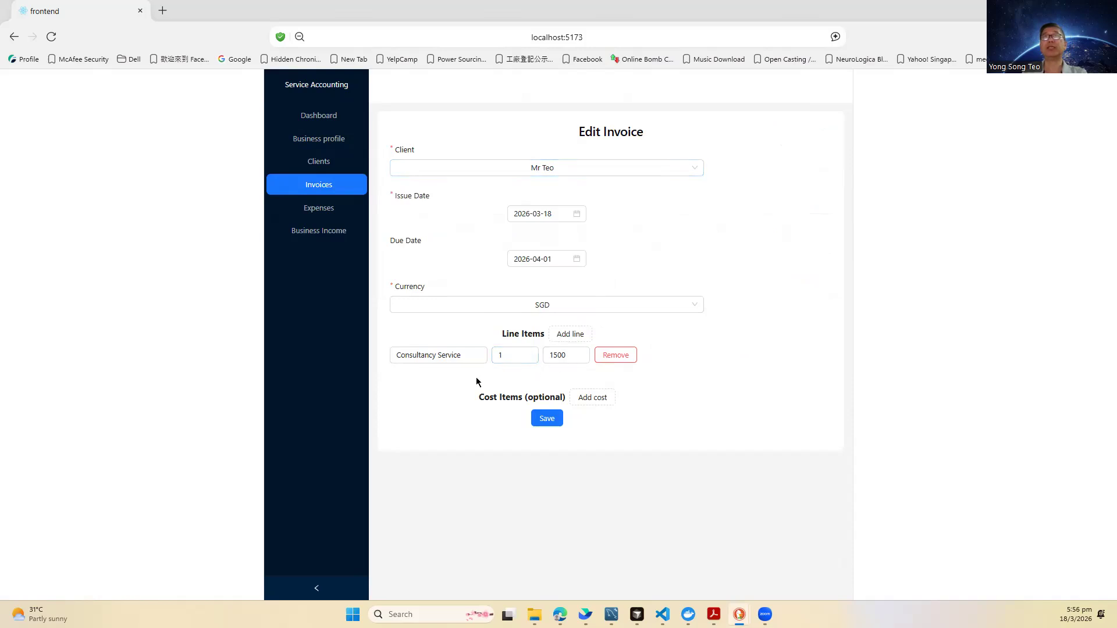
Step: Add a second line, Transport at 1 × 25, and save the invoice
{"action": "left_click", "coordinate": [570, 334]}
{"action": "left_click", "coordinate": [422, 387]}
{"action": "type", "text": "Transport"}
{"action": "left_click", "coordinate": [507, 393]}
{"action": "type", "text": "1"}
{"action": "left_click", "coordinate": [583, 393]}
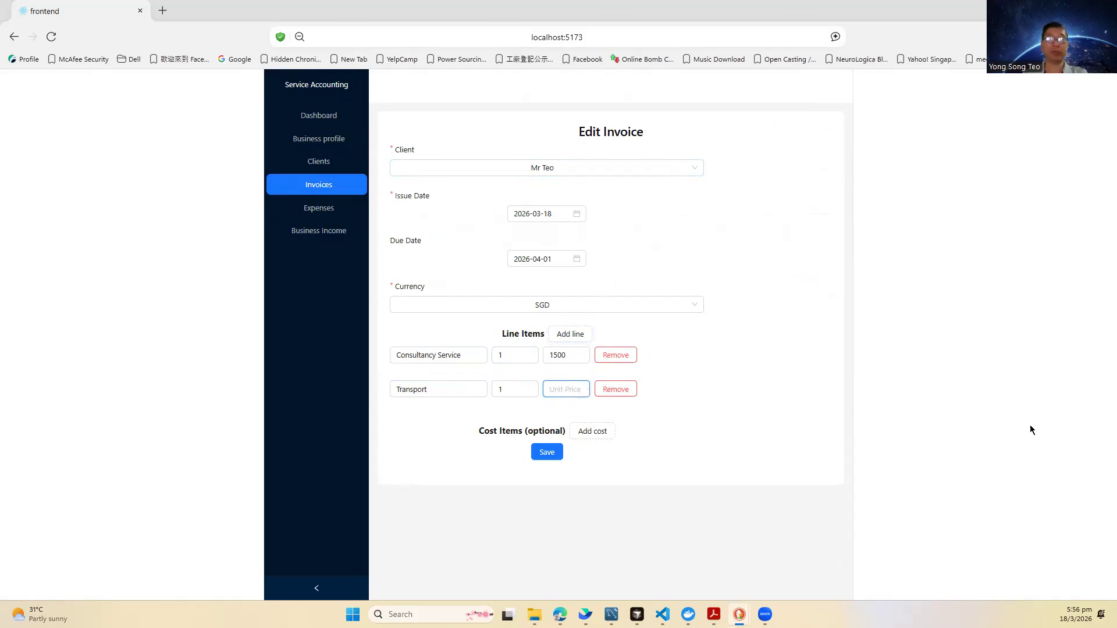
{"action": "type", "text": "25"}
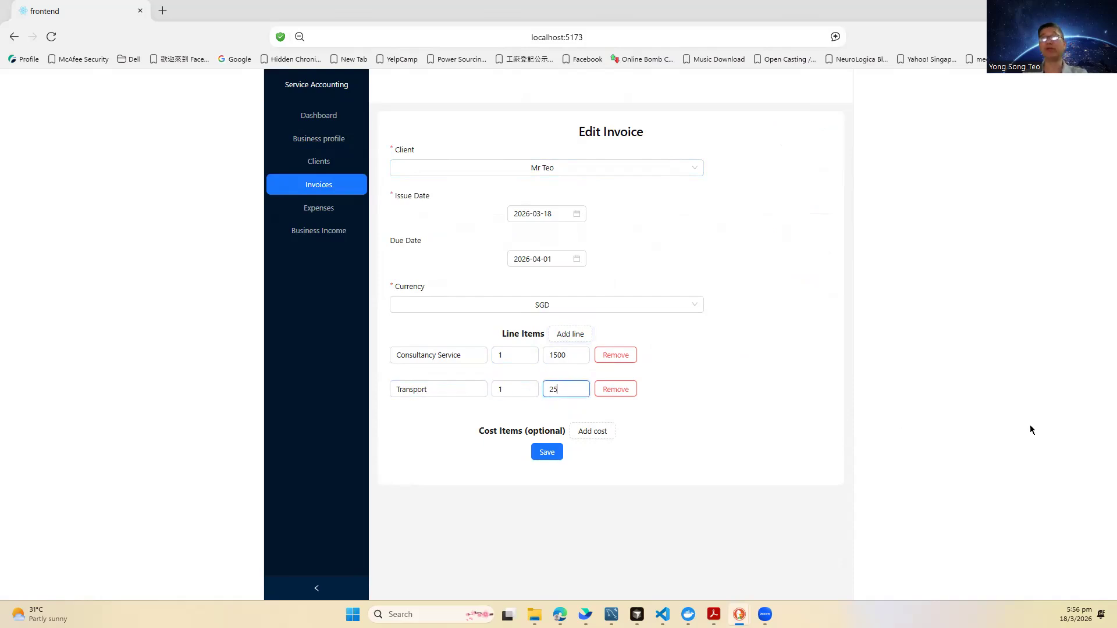
{"action": "left_click", "coordinate": [547, 459]}
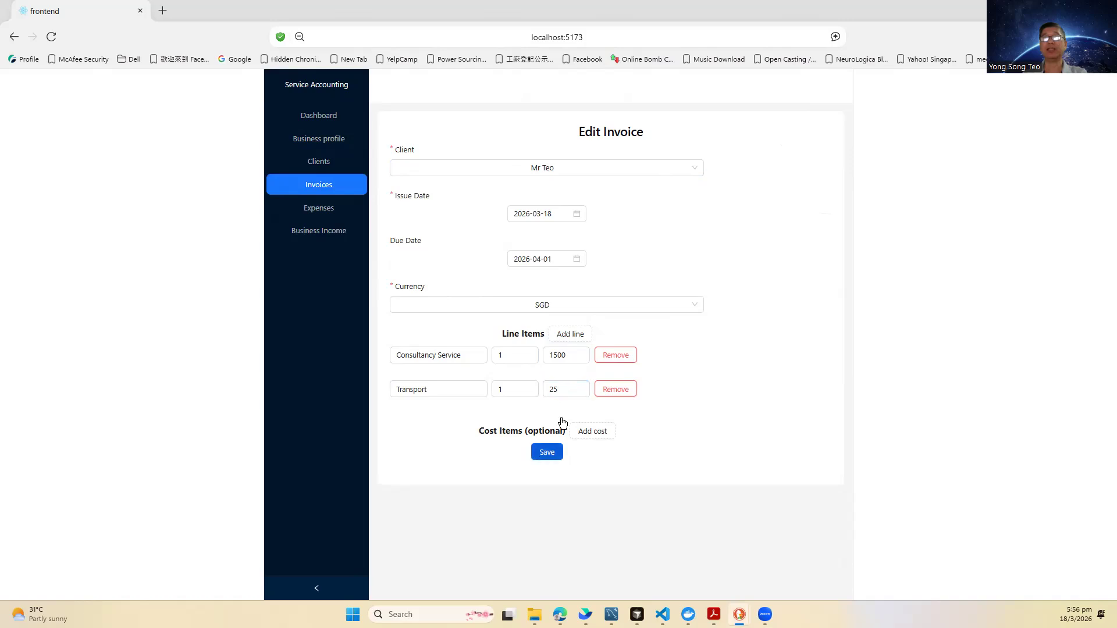
{"action": "left_click", "coordinate": [575, 391]}
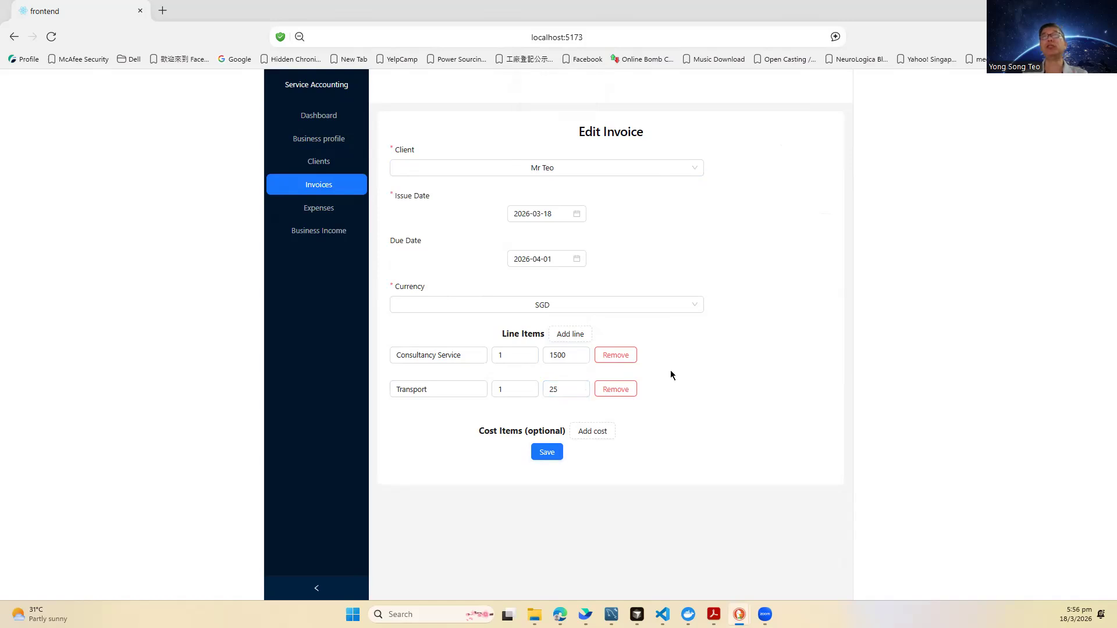
{"action": "left_click", "coordinate": [333, 185]}
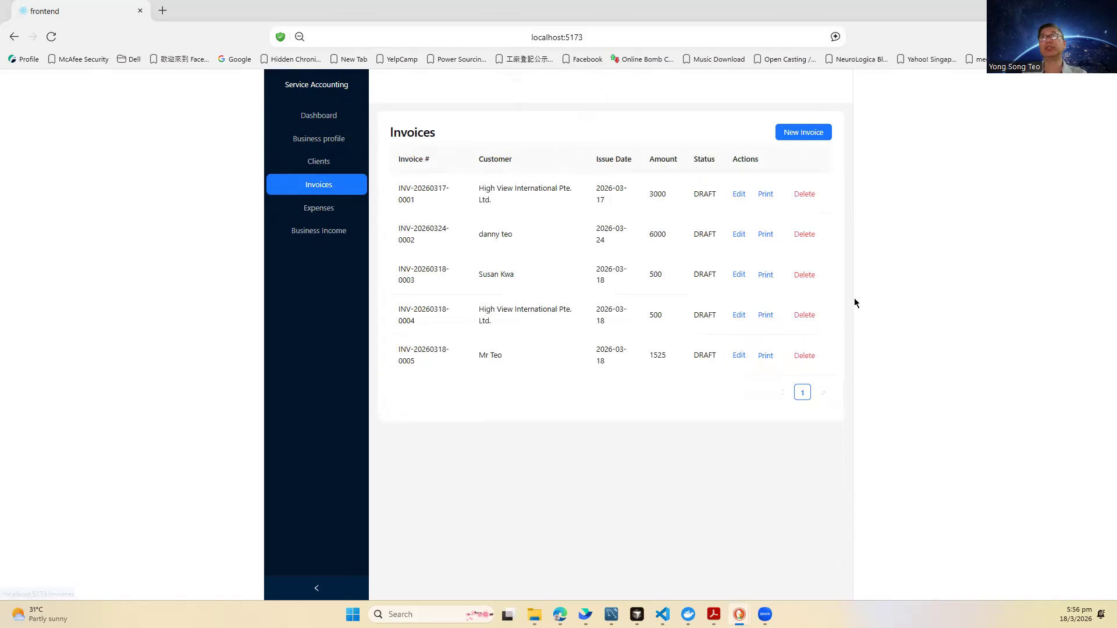
{"action": "left_click", "coordinate": [767, 355]}
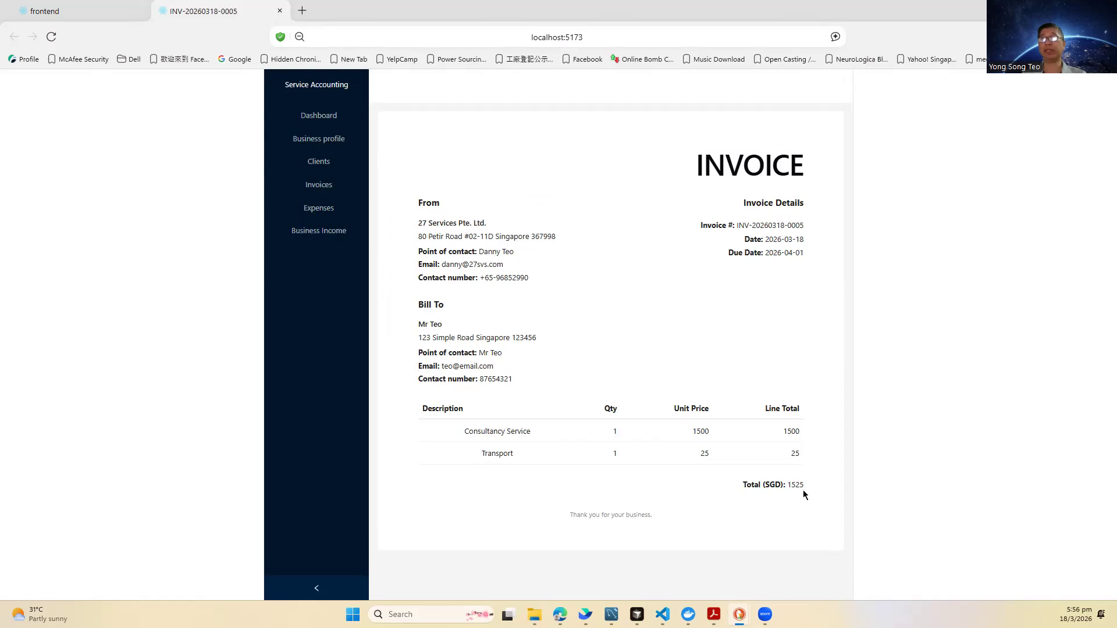
{"action": "right_click", "coordinate": [622, 218]}
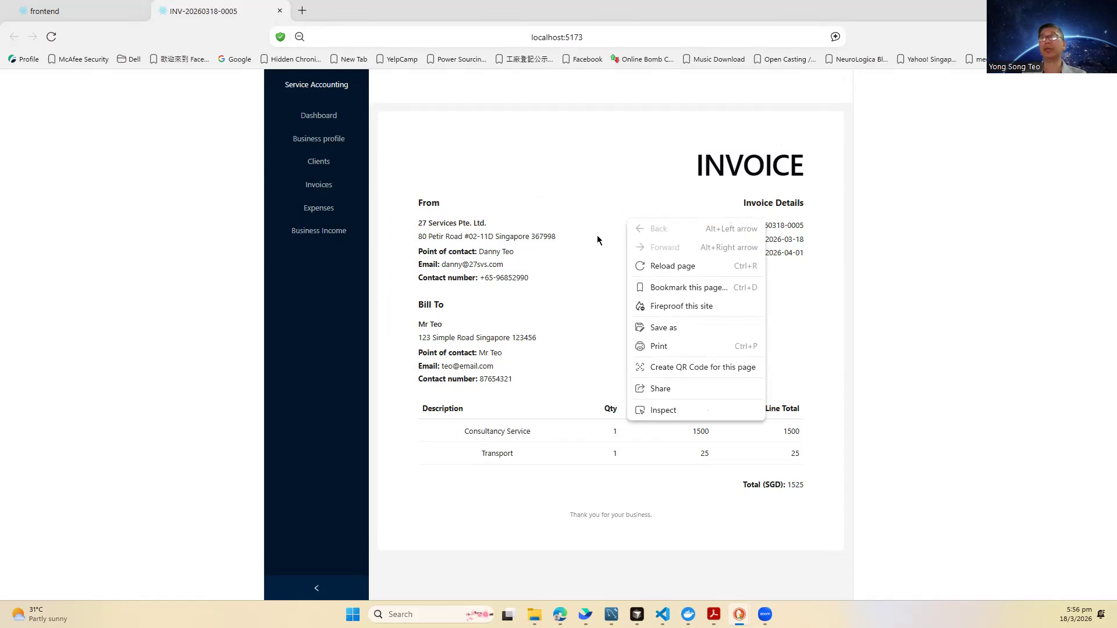
{"action": "left_click", "coordinate": [660, 346]}
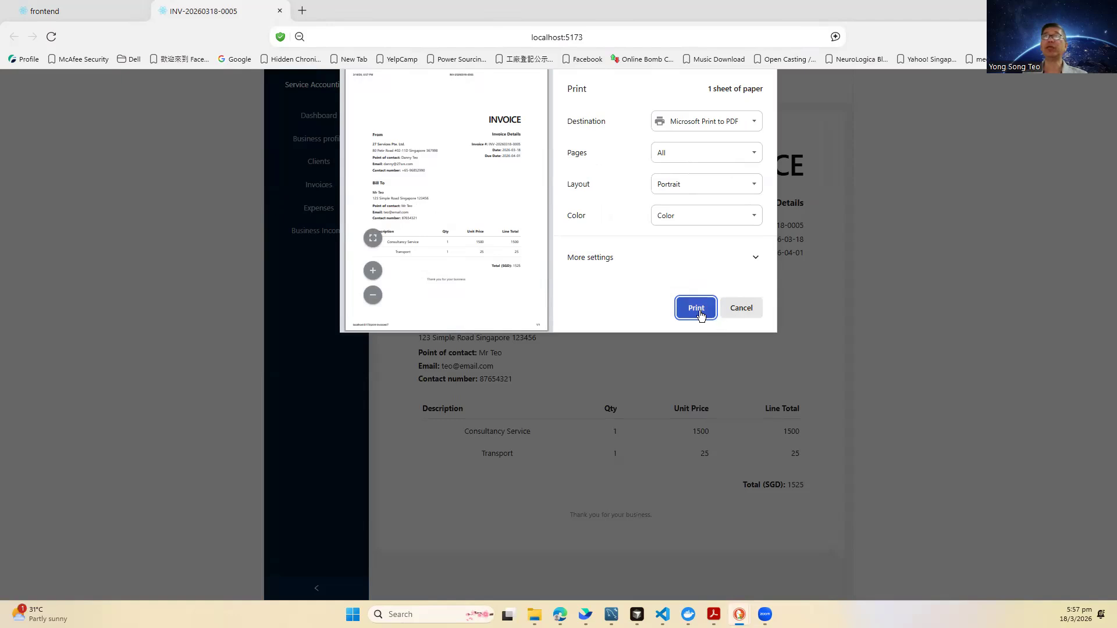
{"action": "left_click", "coordinate": [727, 123]}
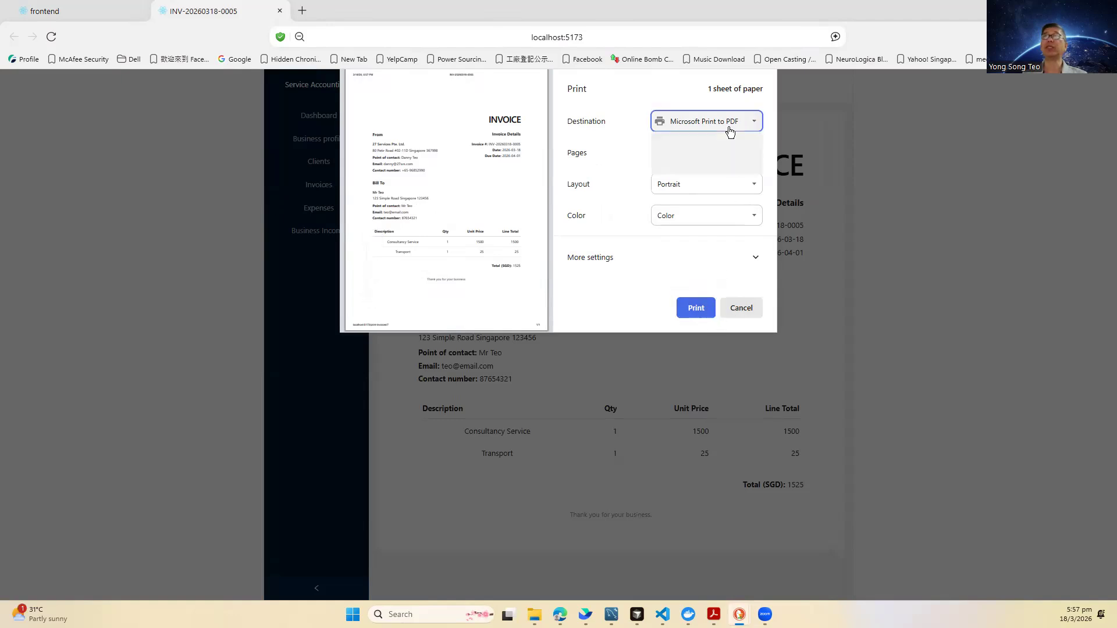
{"action": "left_click", "coordinate": [707, 154]}
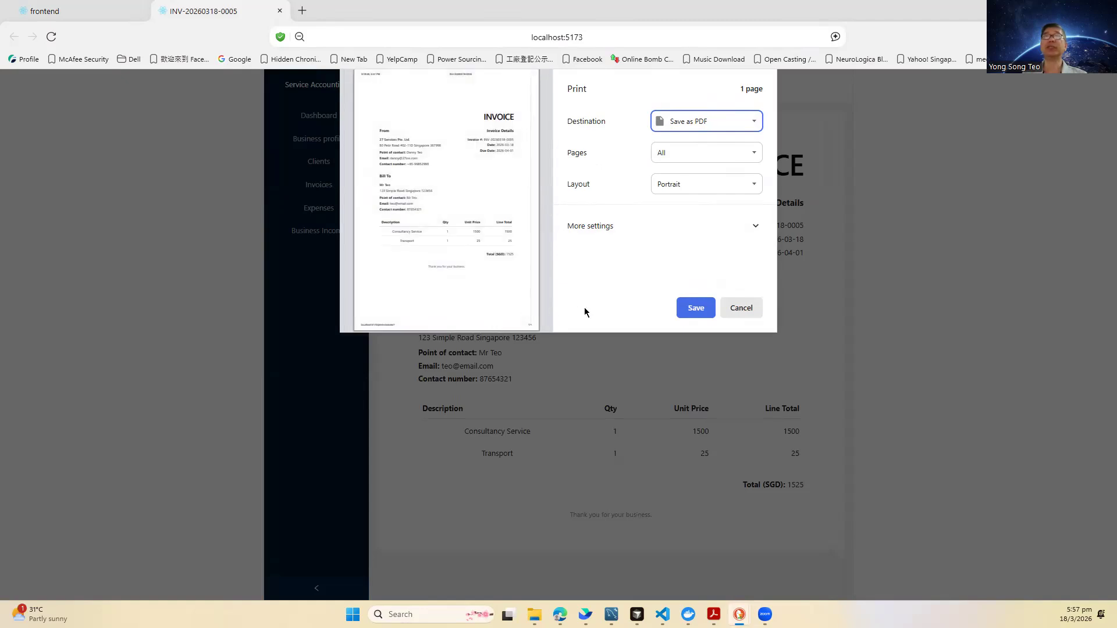
{"action": "left_click", "coordinate": [760, 227]}
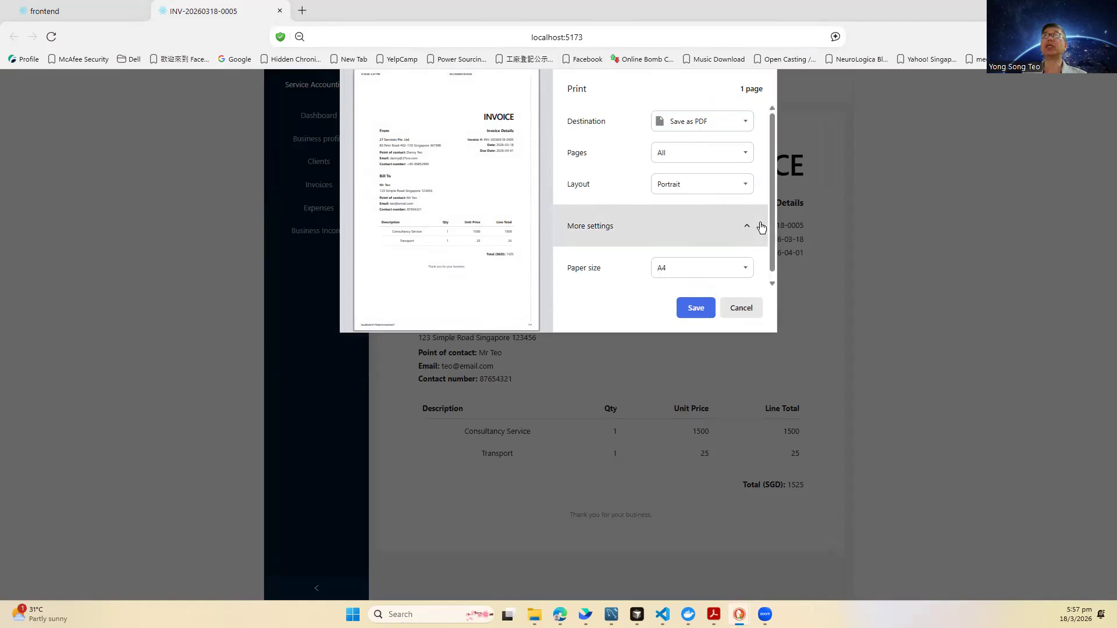
{"action": "scroll", "coordinate": [711, 239], "scroll_direction": "down", "scroll_amount": 2}
{"action": "scroll", "coordinate": [712, 238], "scroll_direction": "down", "scroll_amount": 1}
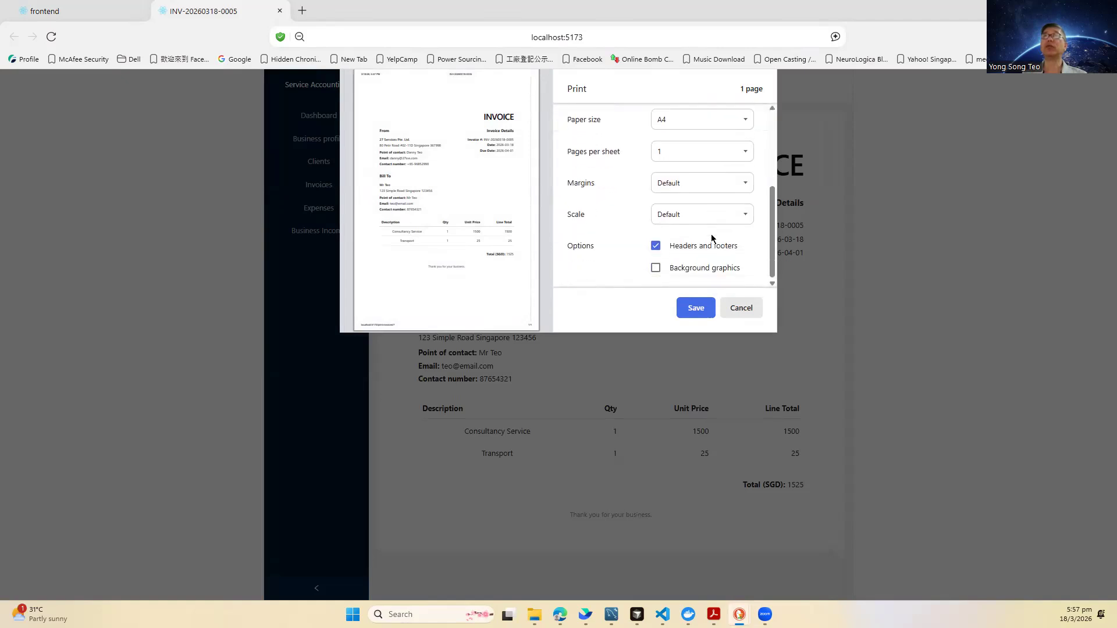
{"action": "left_click", "coordinate": [731, 255]}
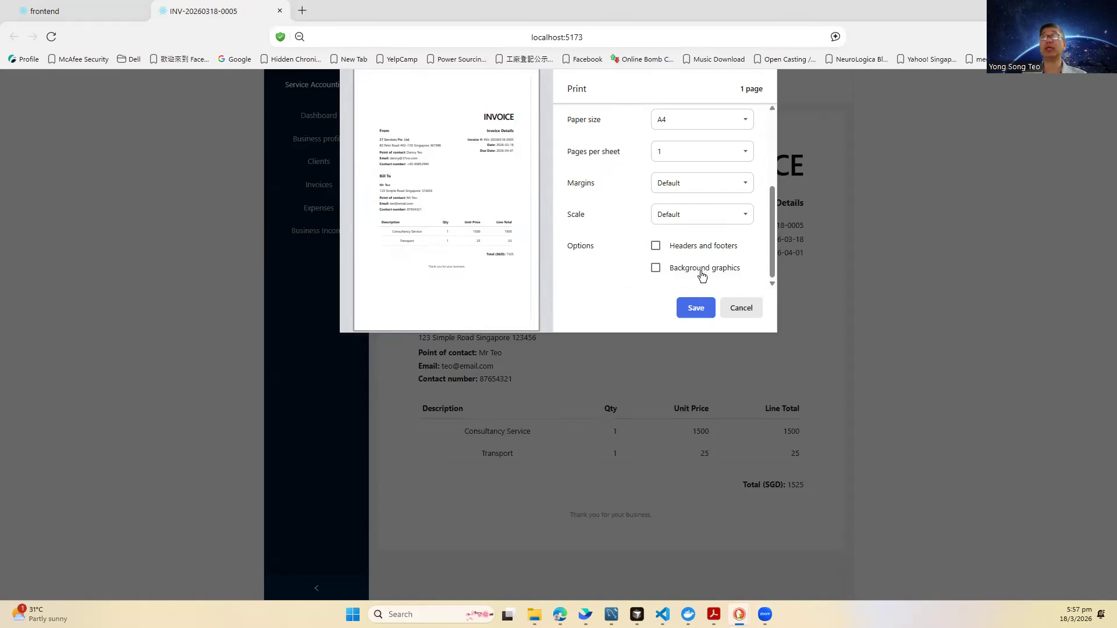
{"action": "left_click", "coordinate": [701, 313]}
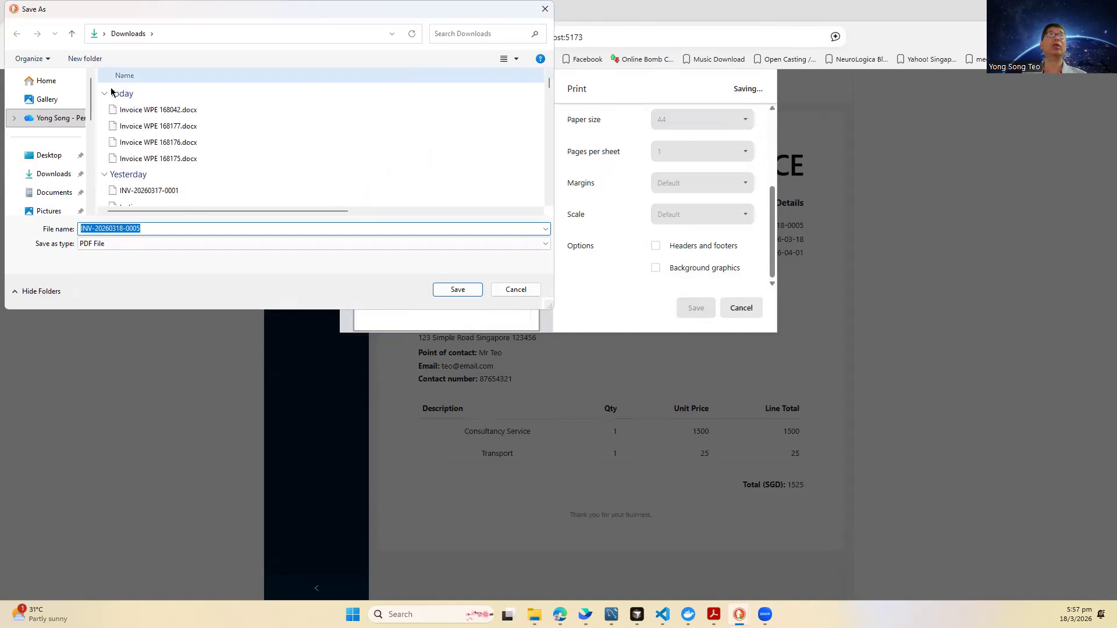
{"action": "left_click", "coordinate": [461, 290]}
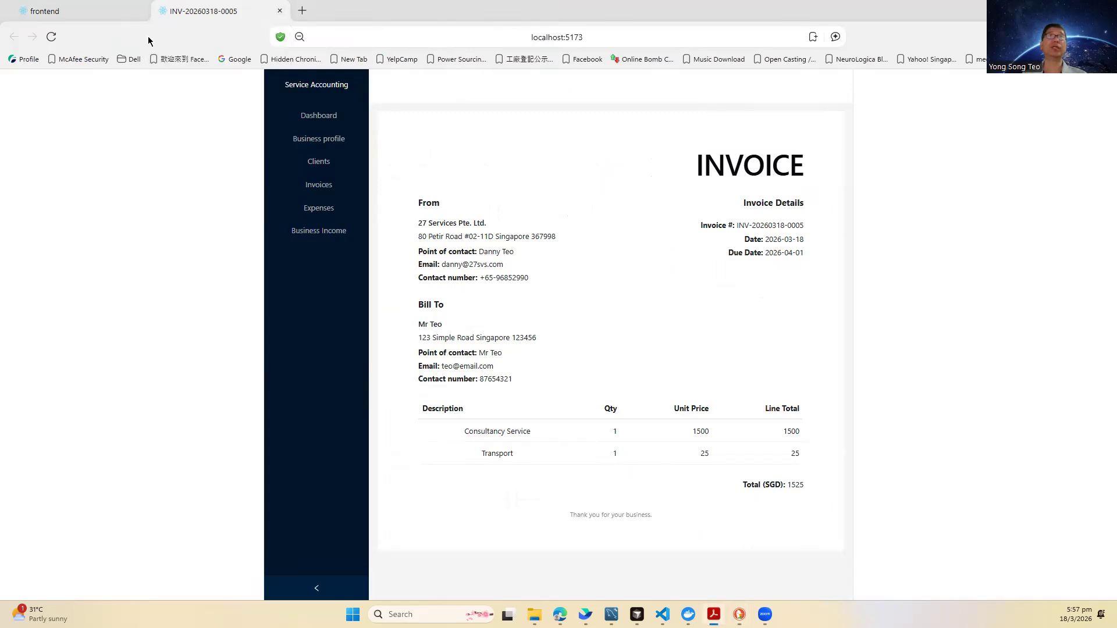
{"action": "left_click", "coordinate": [81, 13]}
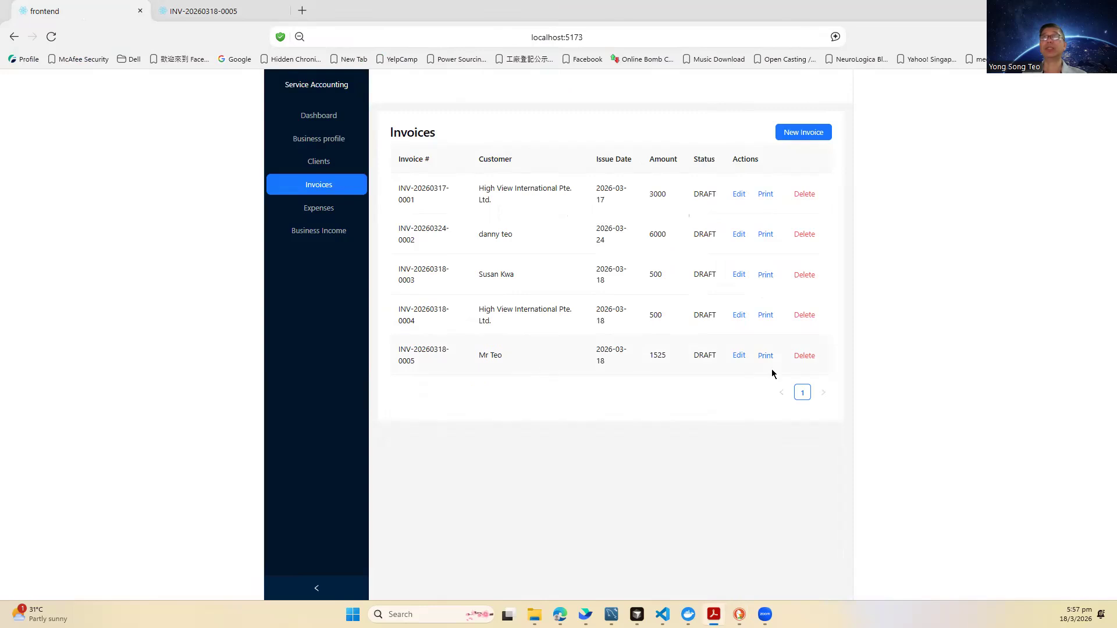
{"action": "left_click", "coordinate": [316, 208]}
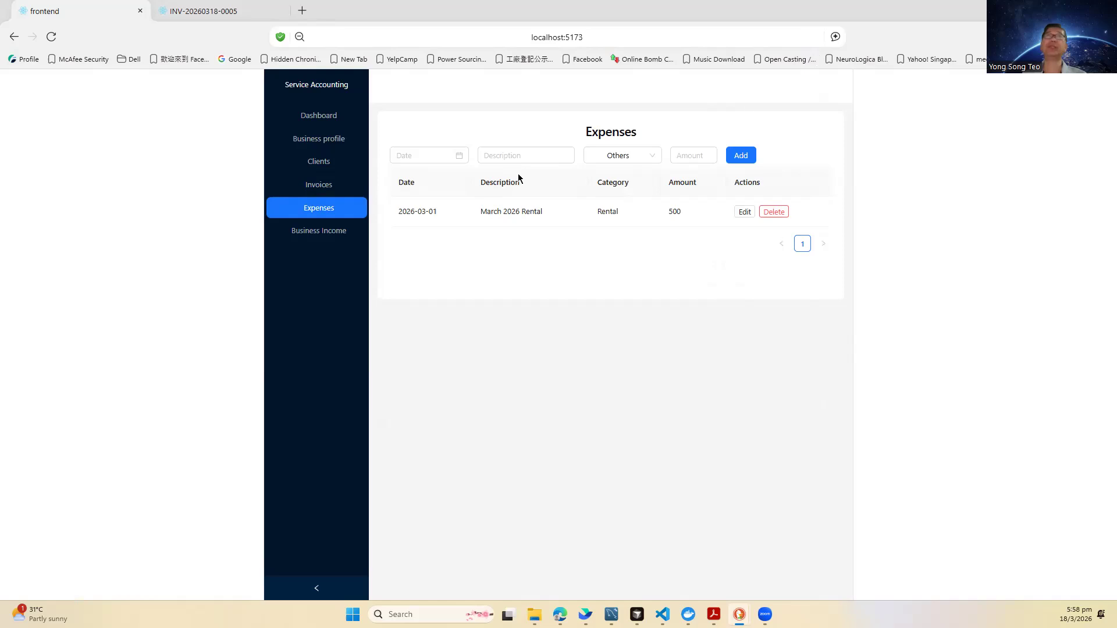
Step: Set a new expense's date to 2026-03-18 and its category to Transport
{"action": "left_click", "coordinate": [451, 156]}
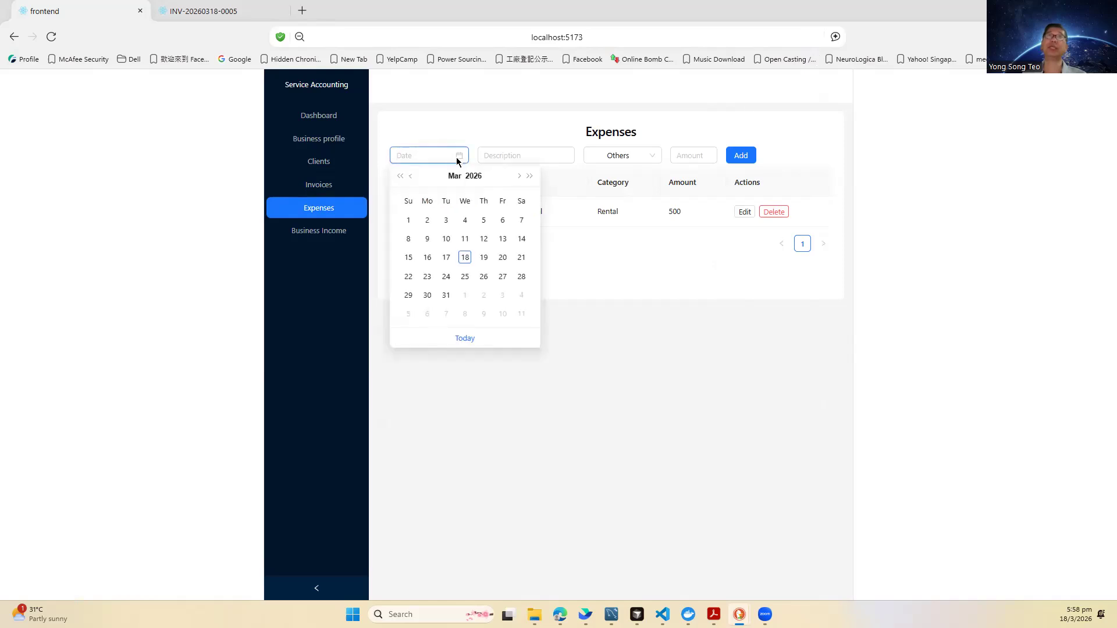
{"action": "left_click", "coordinate": [523, 154]}
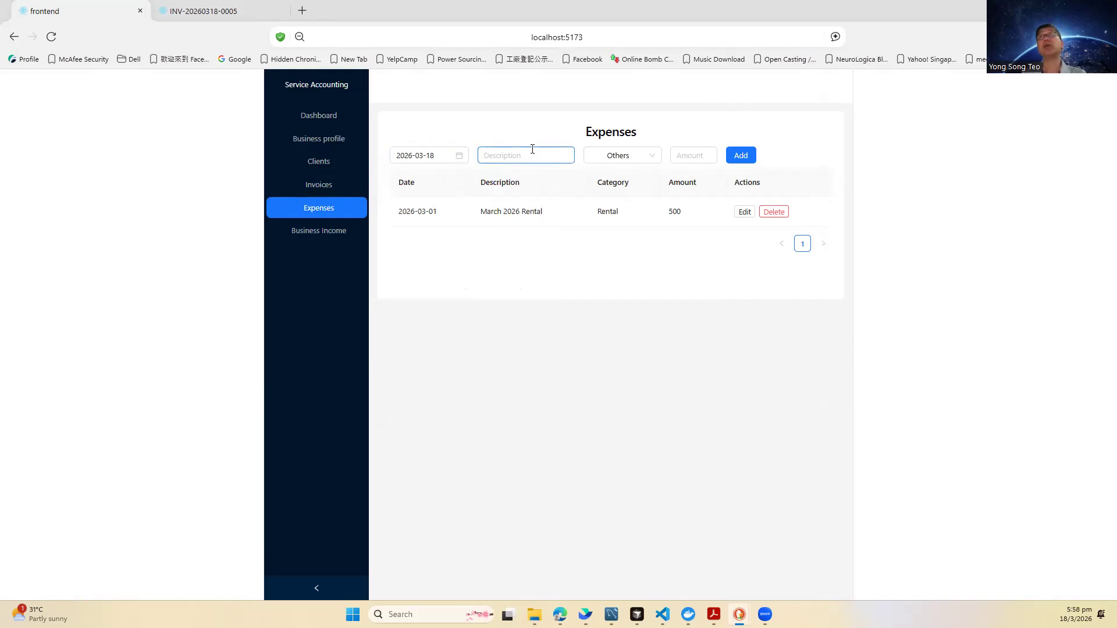
{"action": "left_click", "coordinate": [616, 156]}
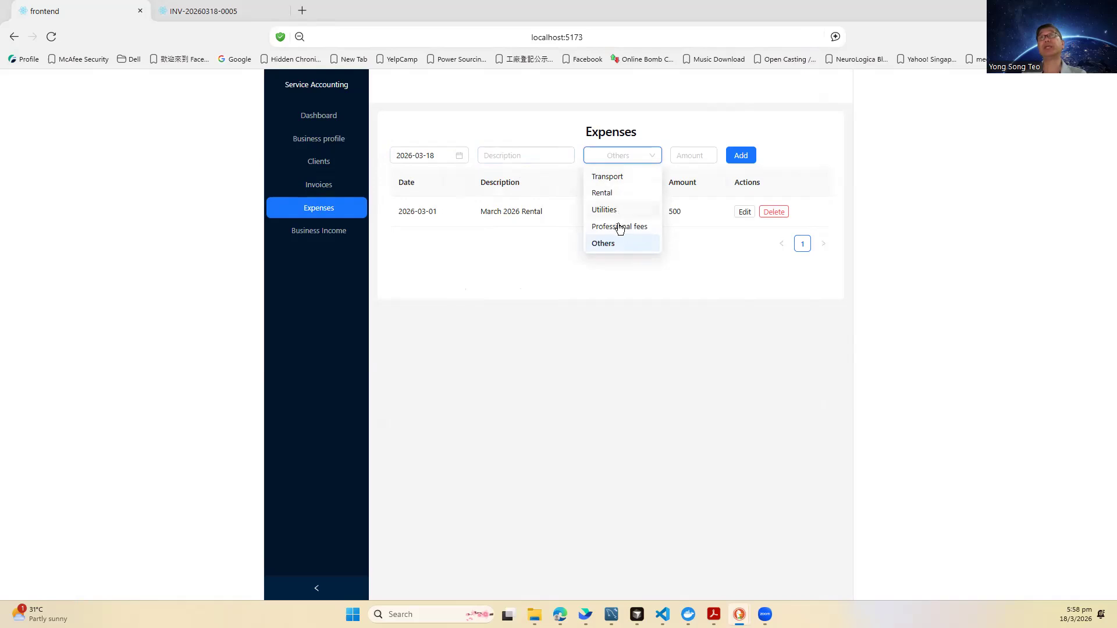
{"action": "left_click", "coordinate": [624, 177]}
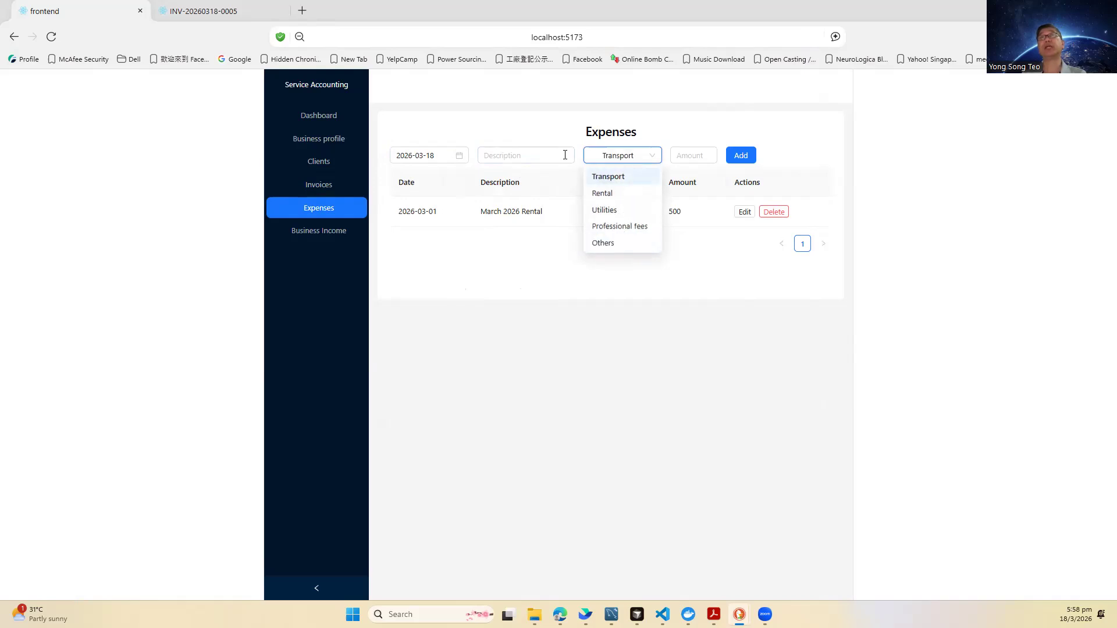
Step: Enter description Grab and amount 25, add the expense, then view Business Income
{"action": "left_click", "coordinate": [544, 156]}
{"action": "type", "text": "25"}
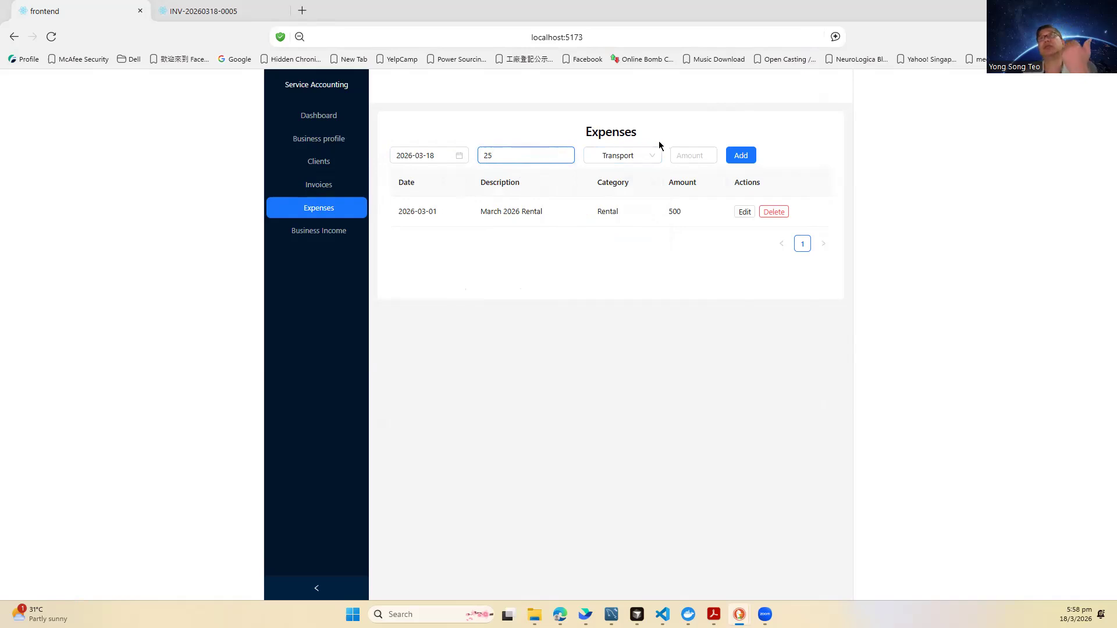
{"action": "left_click", "coordinate": [682, 156]}
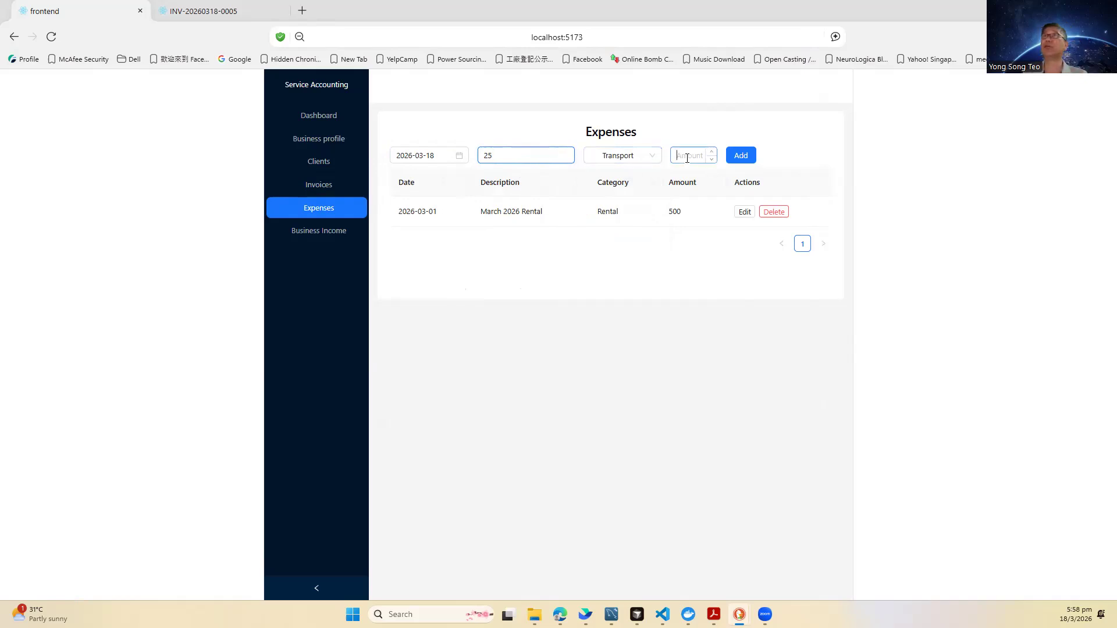
{"action": "type", "text": "25"}
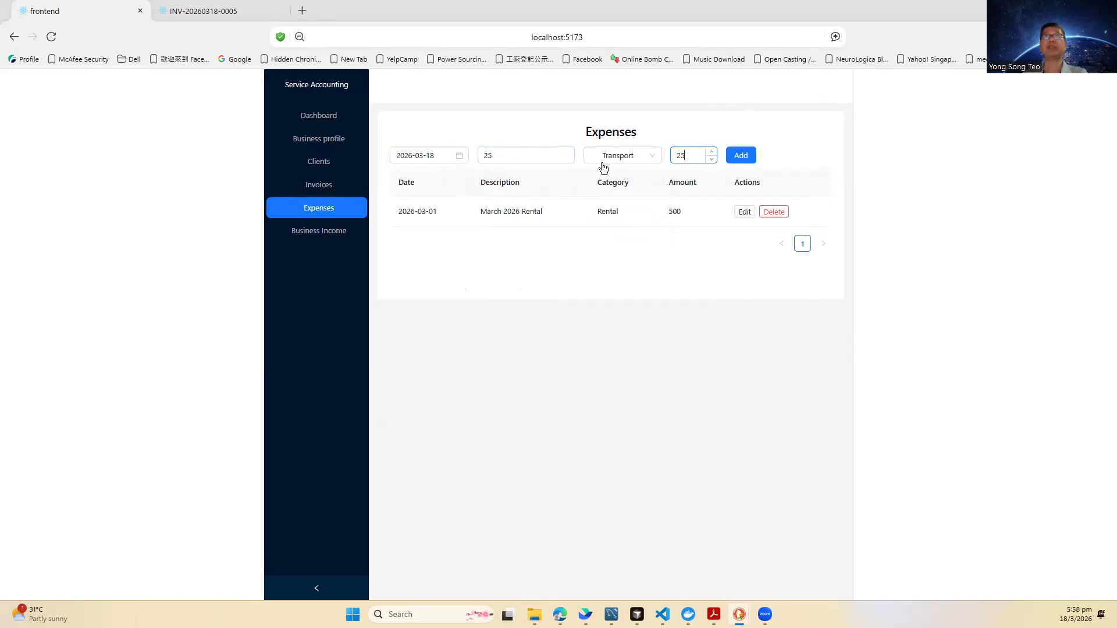
{"action": "left_click", "coordinate": [542, 157]}
{"action": "key", "text": "BackSpace"}
{"action": "key", "text": "BackSpace"}
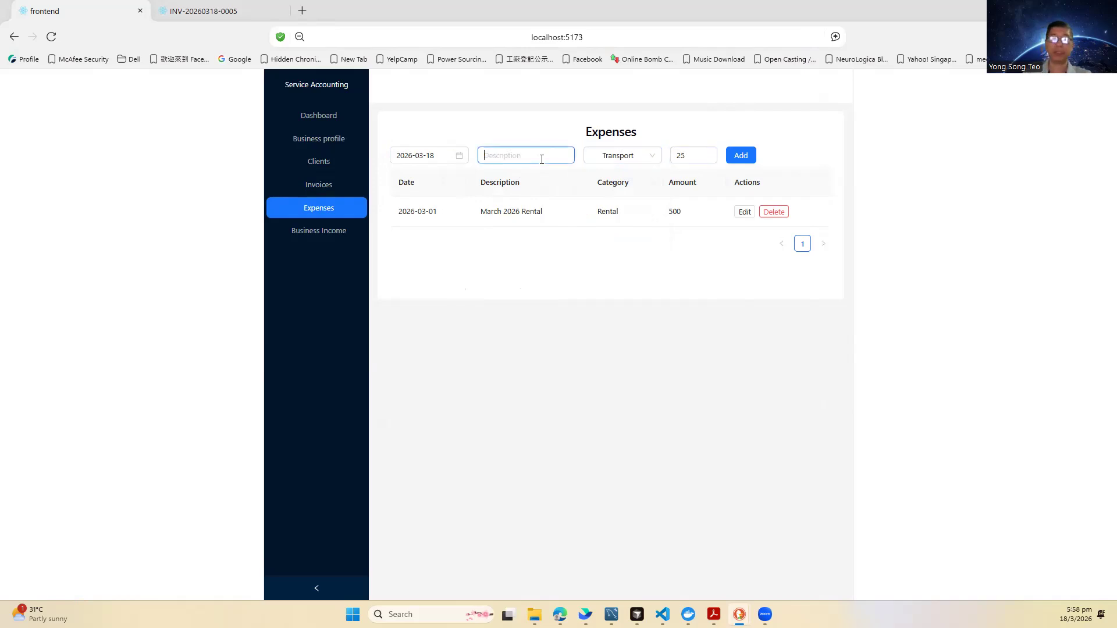
{"action": "type", "text": "Grab"}
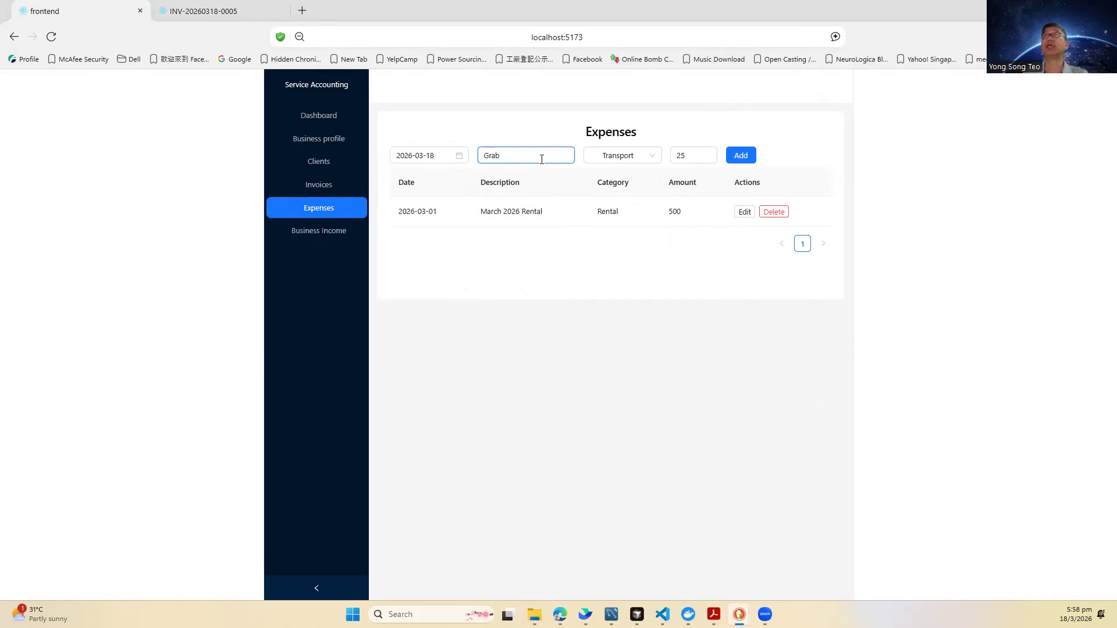
{"action": "left_click", "coordinate": [743, 158]}
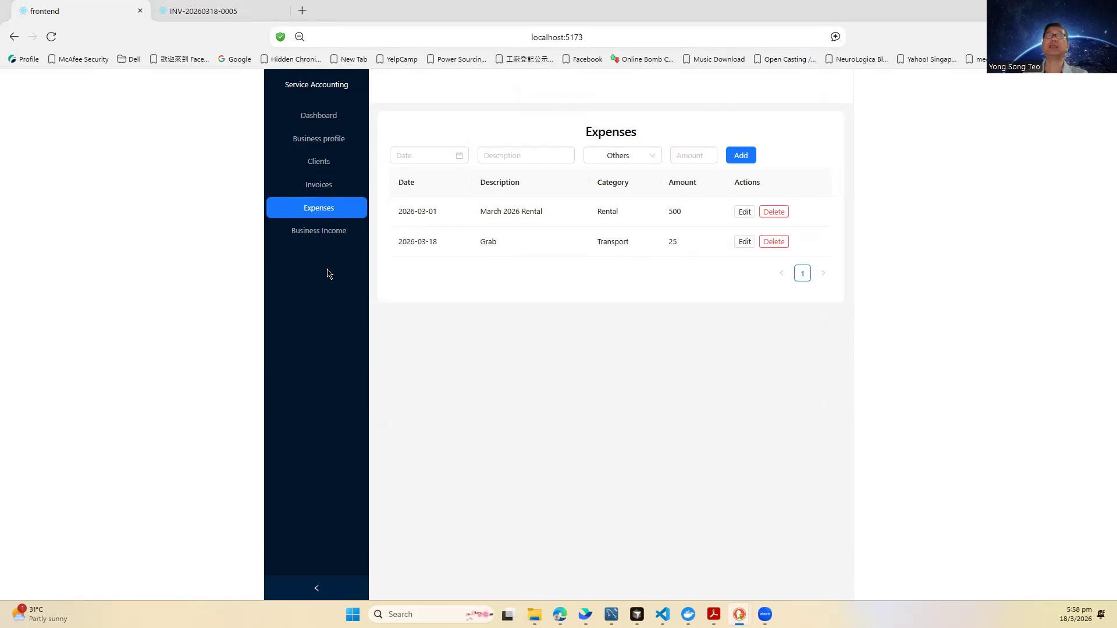
{"action": "left_click", "coordinate": [319, 233]}
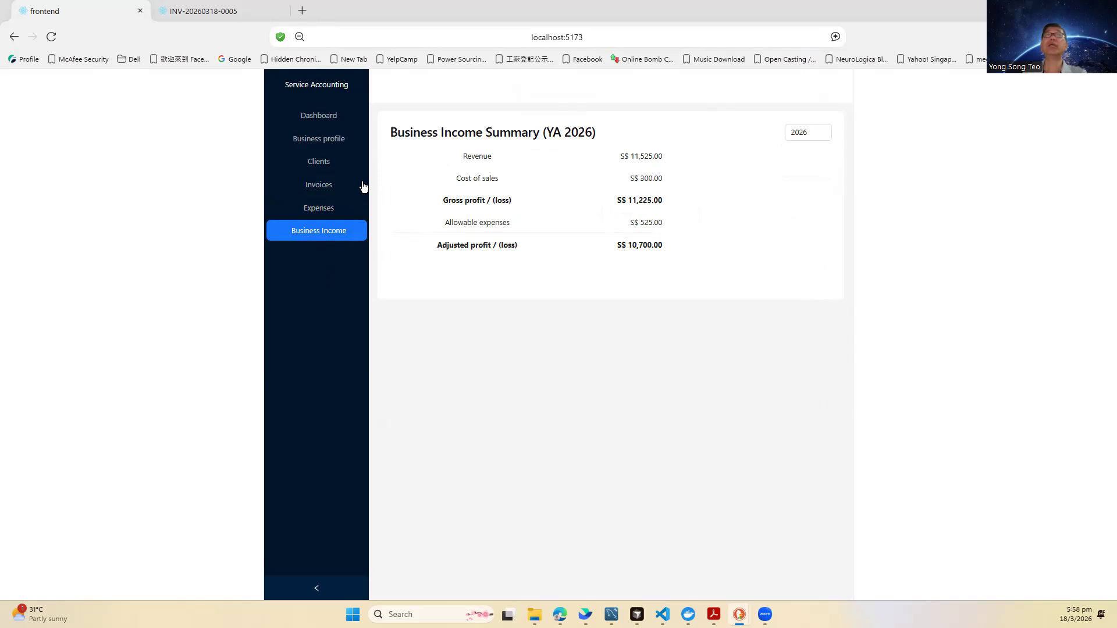
Step: Scan the dashboard cards and empty overdue invoices table, then return to the Invoices list
{"action": "left_click", "coordinate": [324, 123]}
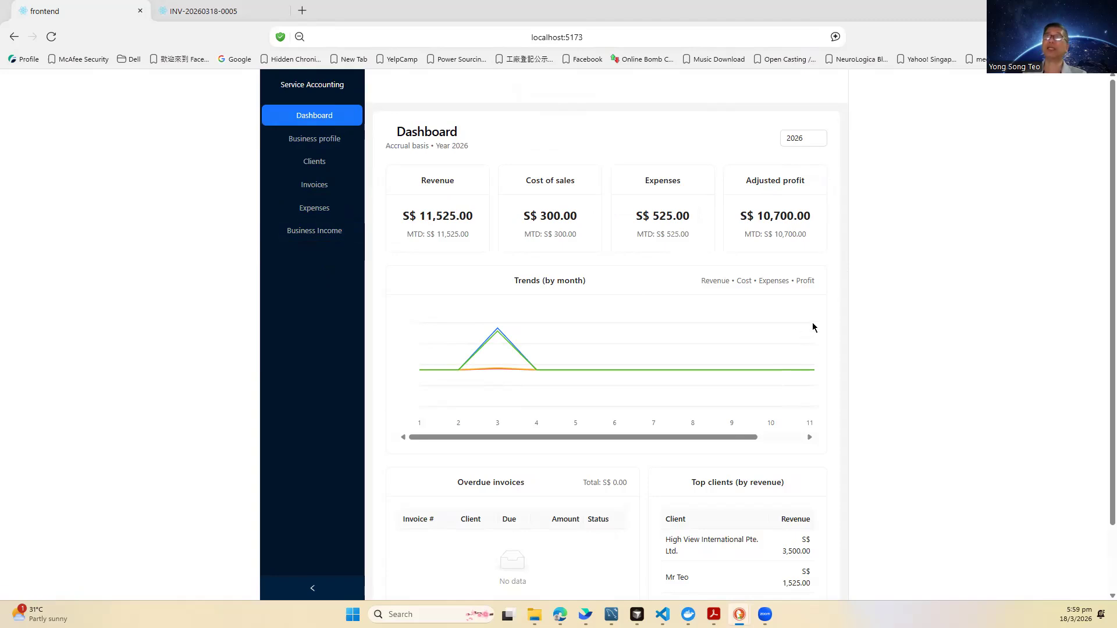
{"action": "scroll", "coordinate": [861, 333], "scroll_direction": "down", "scroll_amount": 1}
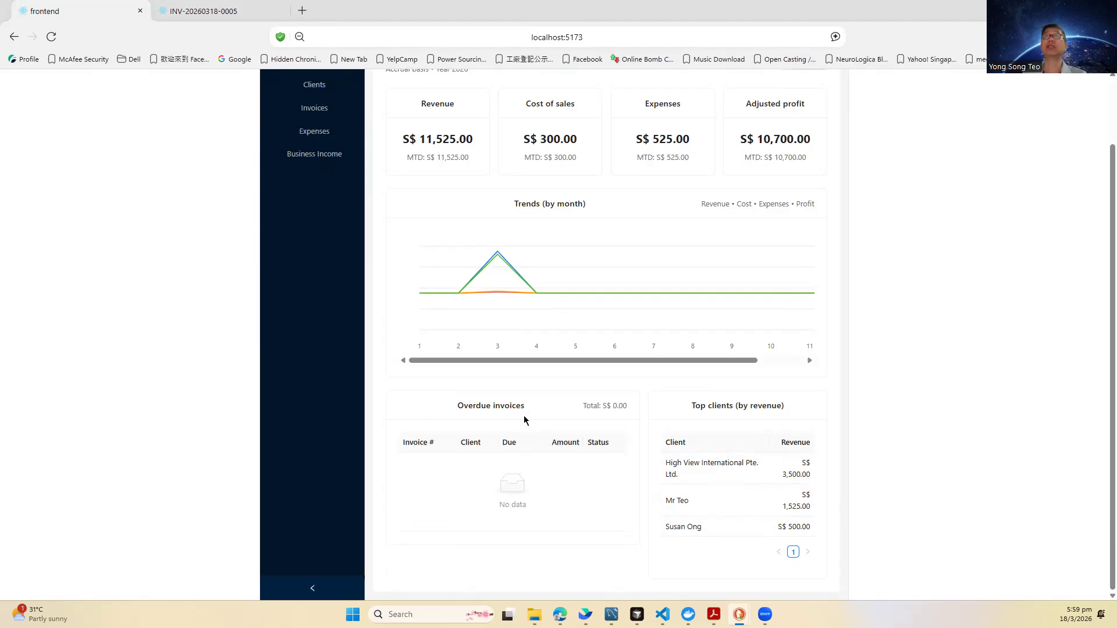
{"action": "scroll", "coordinate": [488, 355], "scroll_direction": "up", "scroll_amount": 1}
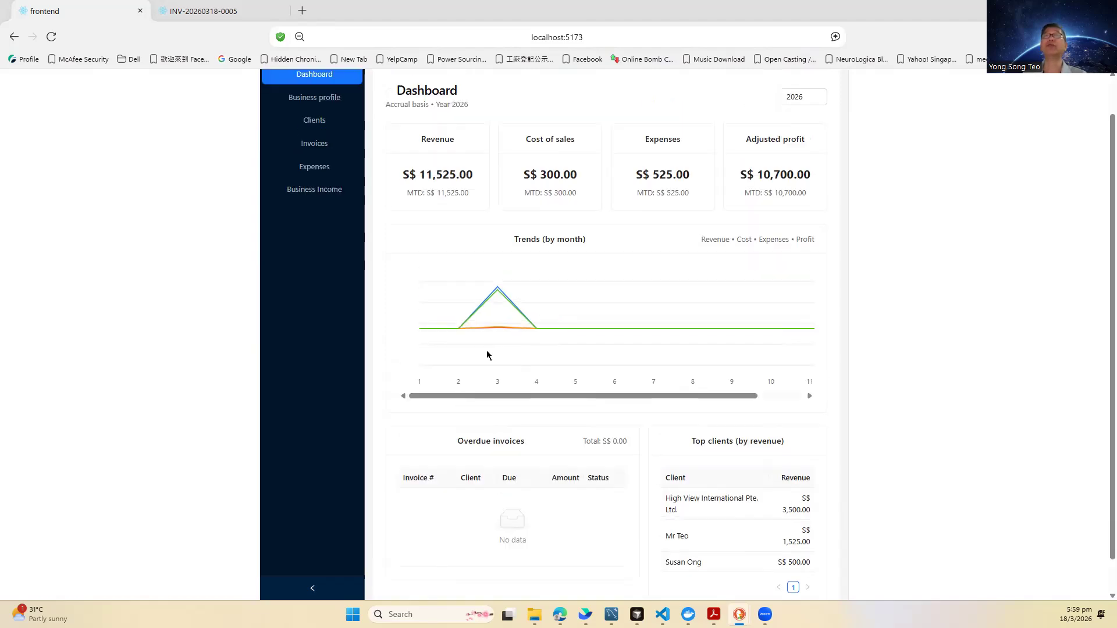
{"action": "scroll", "coordinate": [488, 354], "scroll_direction": "up", "scroll_amount": 2}
{"action": "left_click", "coordinate": [318, 186]}
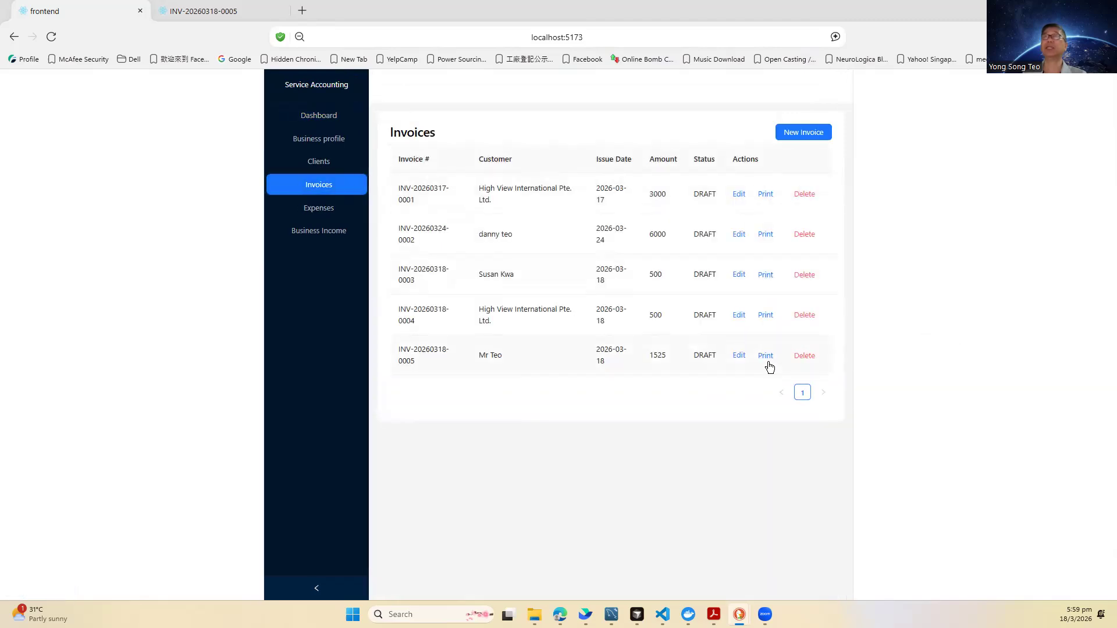
Step: Change the S$1,525 invoice's issue date to 2026-03-01 and due date to 2026-03-15
{"action": "left_click", "coordinate": [738, 356]}
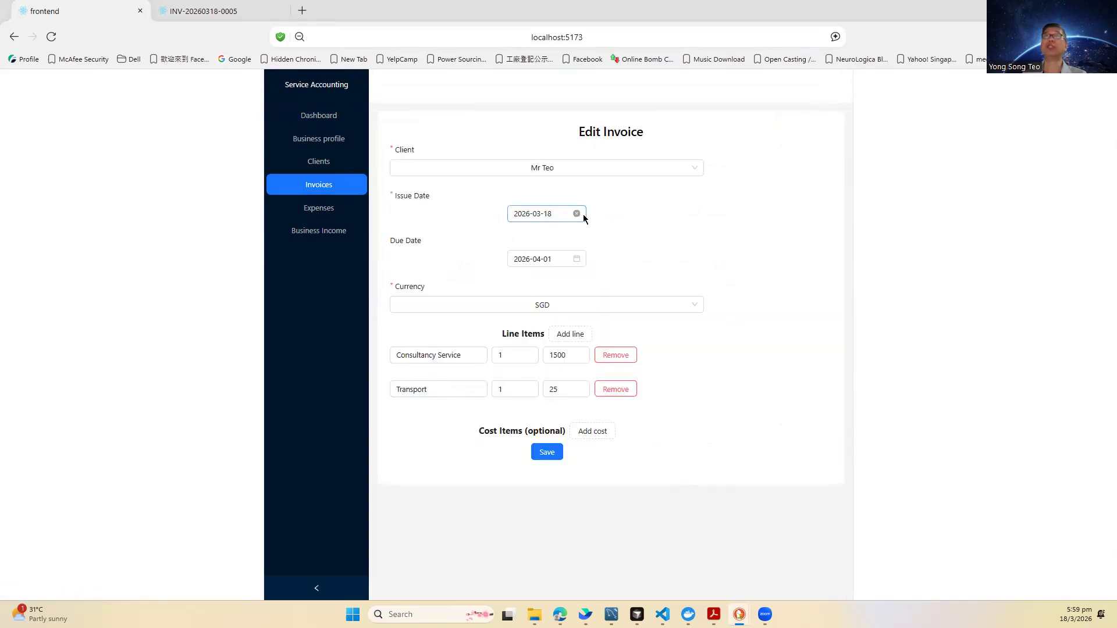
{"action": "left_click", "coordinate": [550, 216]}
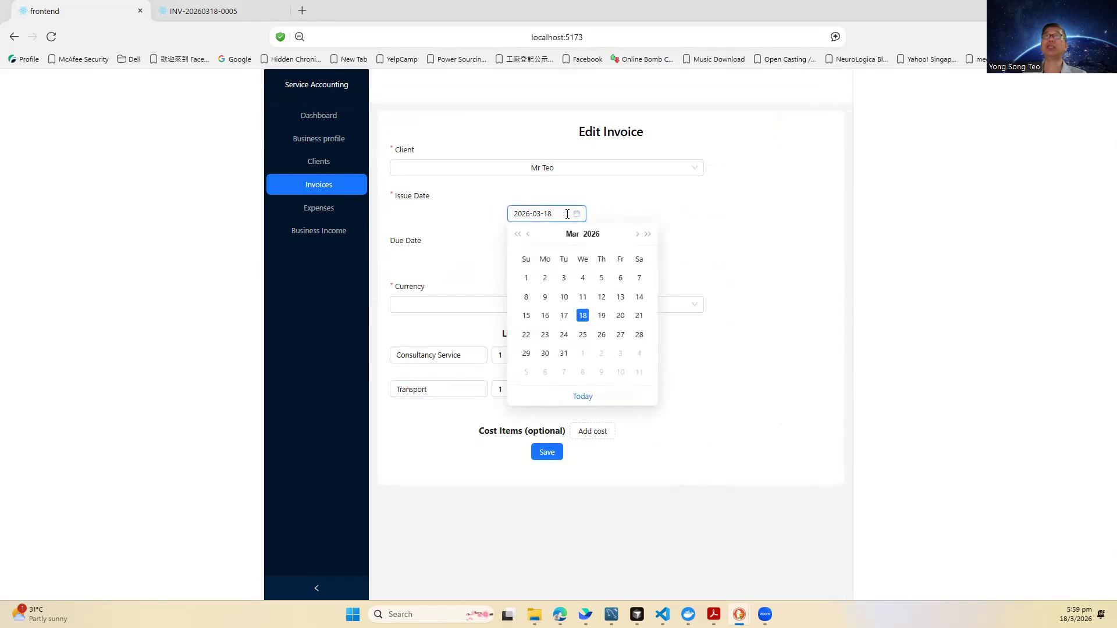
{"action": "left_click", "coordinate": [527, 278]}
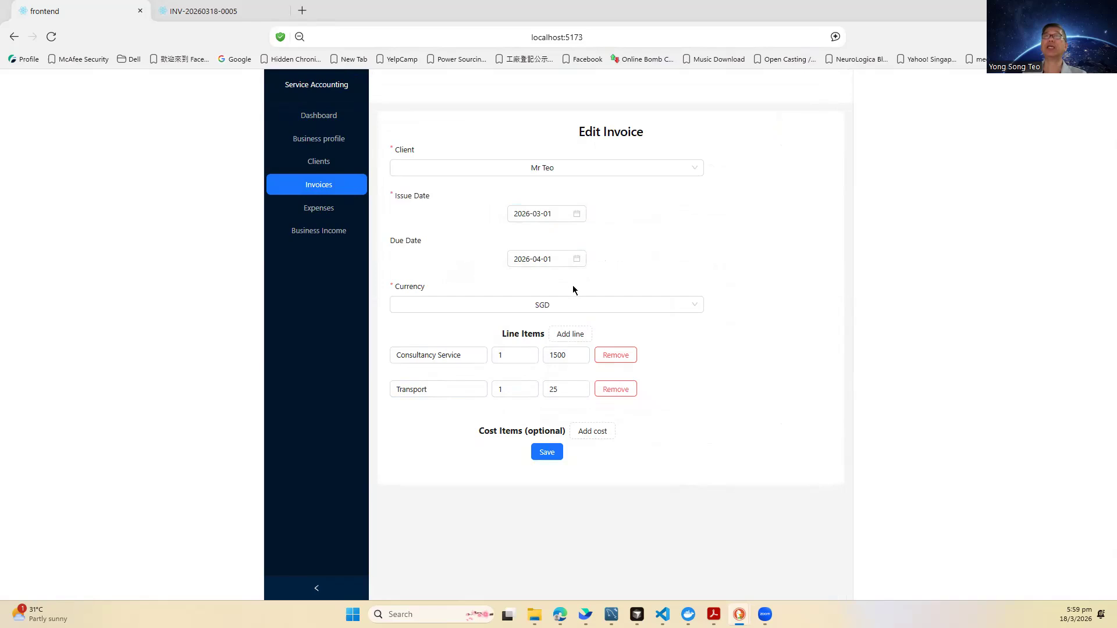
{"action": "left_click", "coordinate": [576, 259]}
{"action": "left_click", "coordinate": [567, 258]}
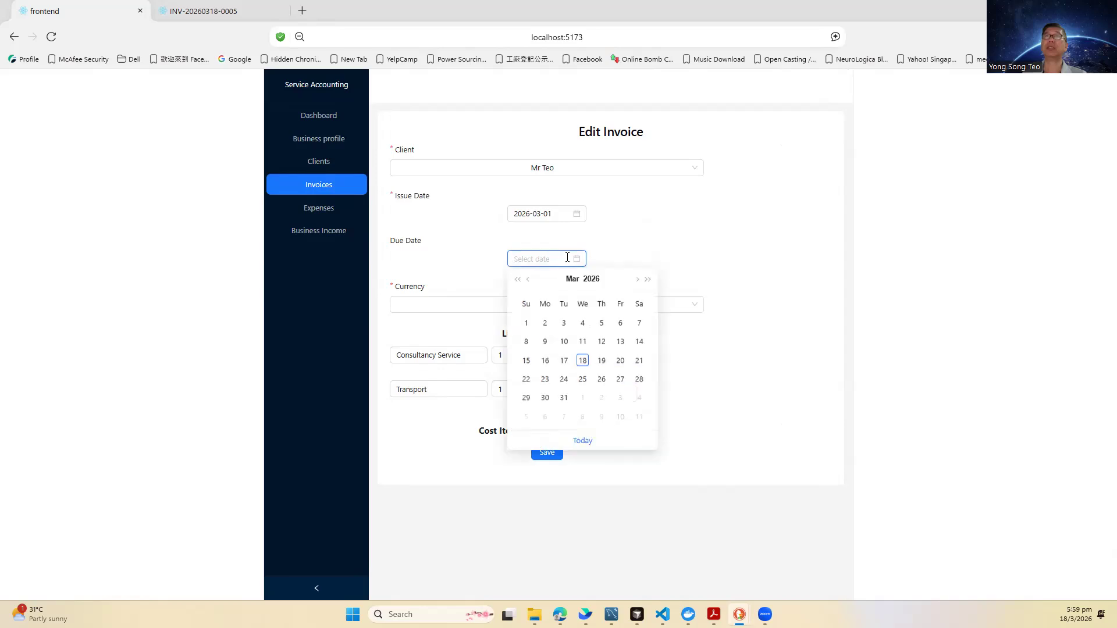
{"action": "left_click", "coordinate": [527, 363]}
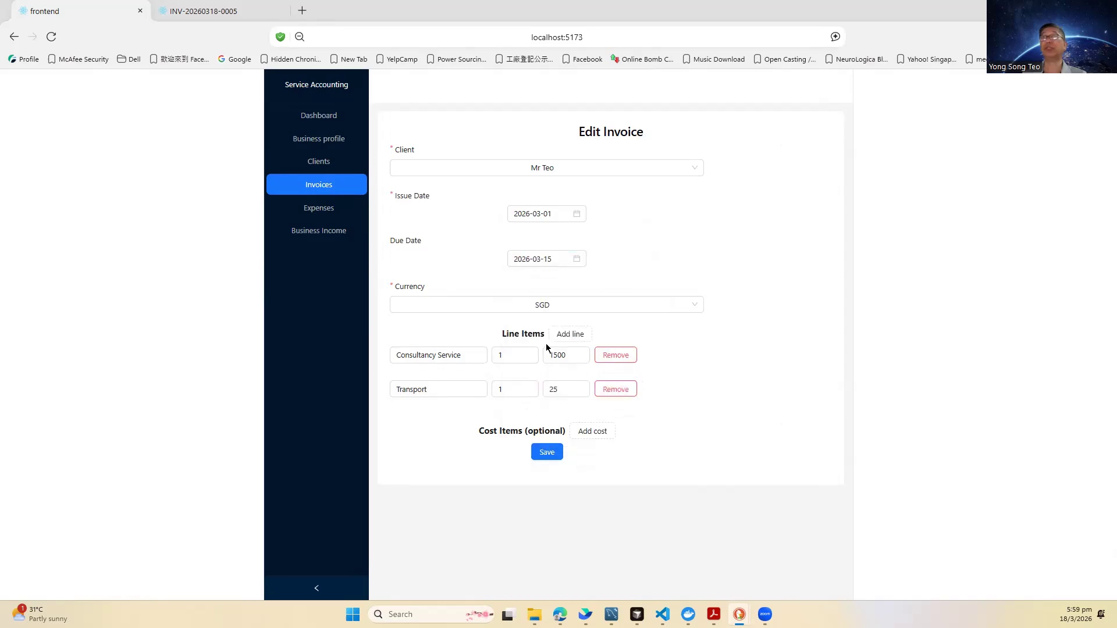
Step: Save the updated invoice dates and go back to the Dashboard
{"action": "left_click", "coordinate": [547, 460]}
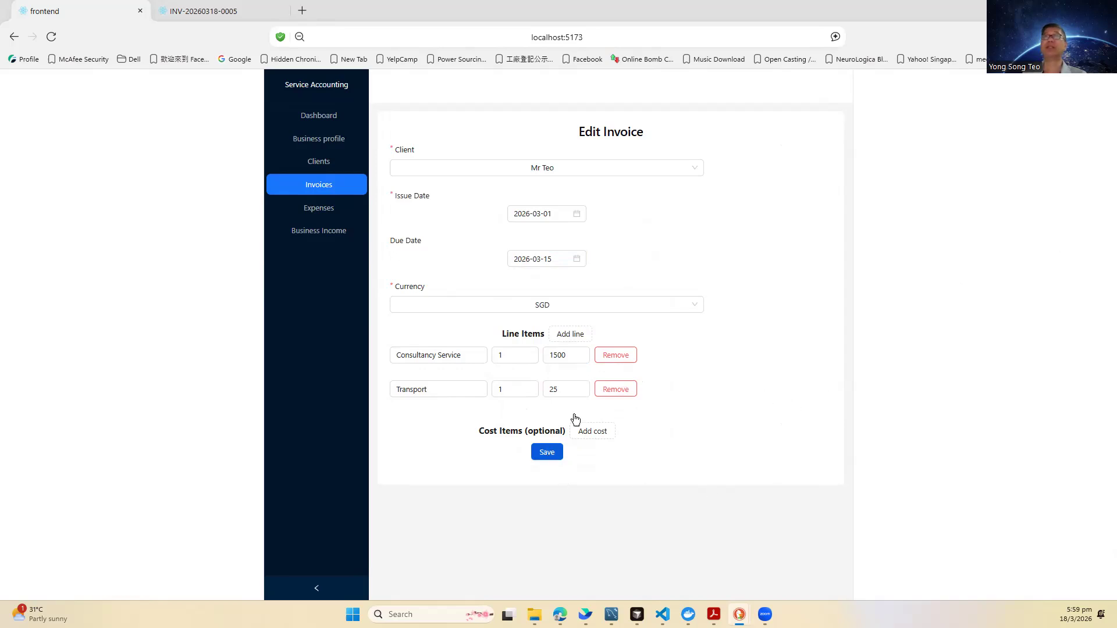
{"action": "left_click", "coordinate": [539, 447]}
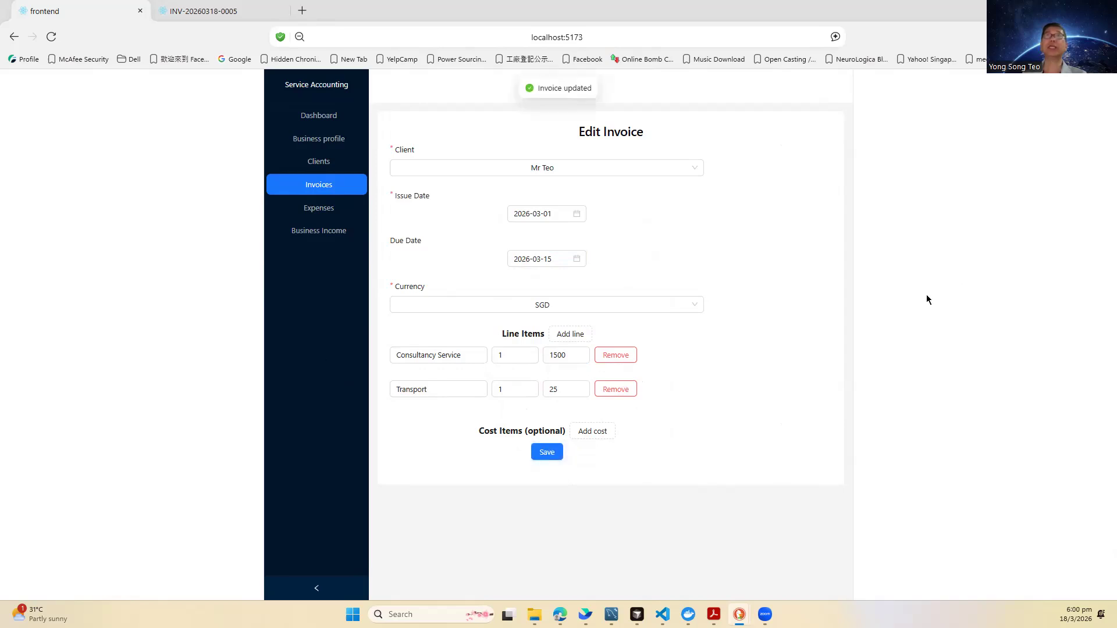
{"action": "left_click", "coordinate": [324, 120]}
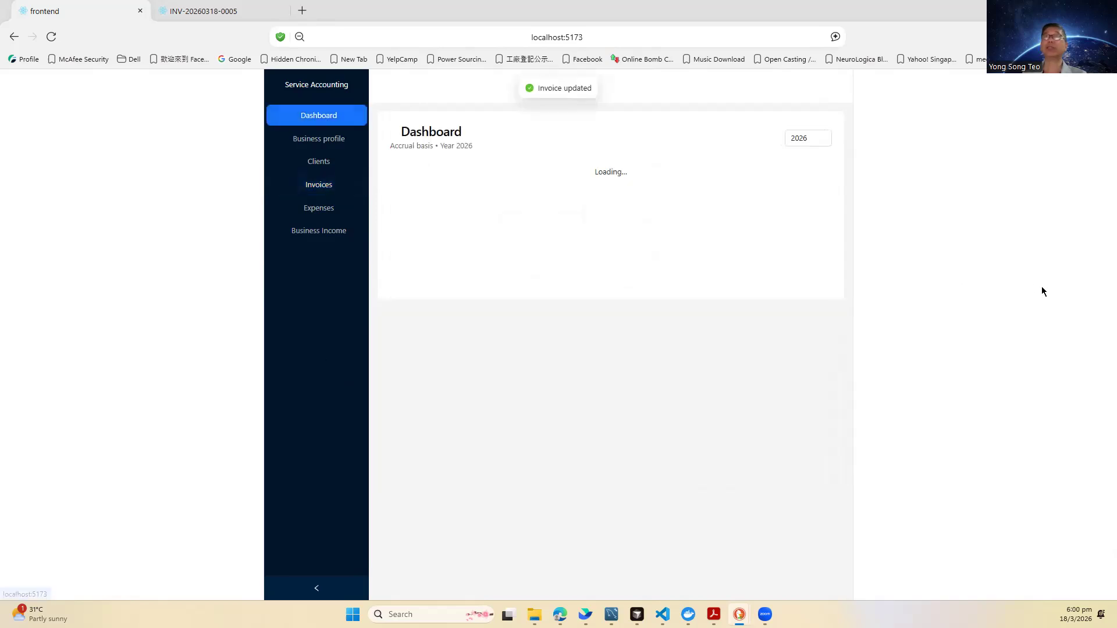
{"action": "scroll", "coordinate": [760, 256], "scroll_direction": "down", "scroll_amount": 1}
{"action": "scroll", "coordinate": [758, 259], "scroll_direction": "down", "scroll_amount": 2}
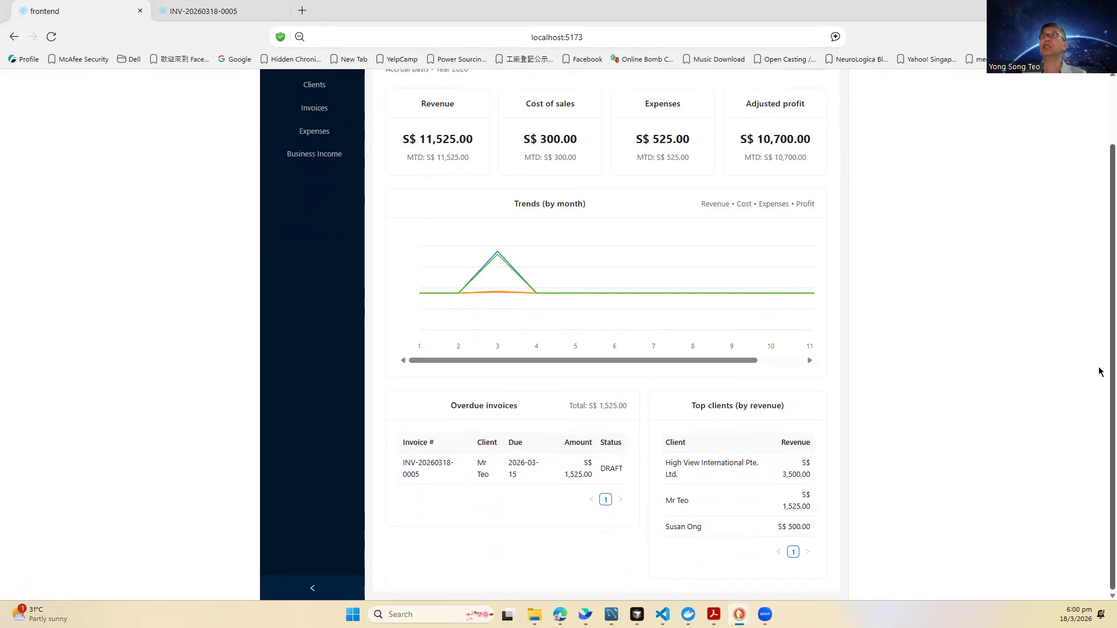
{"action": "scroll", "coordinate": [1099, 372], "scroll_direction": "up", "scroll_amount": 2}
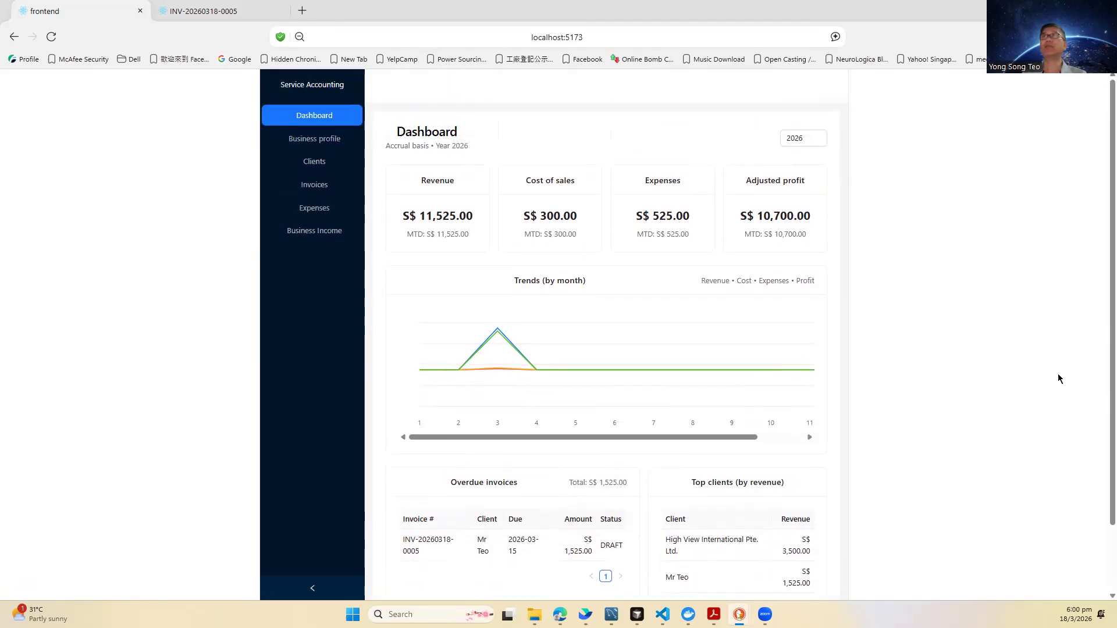